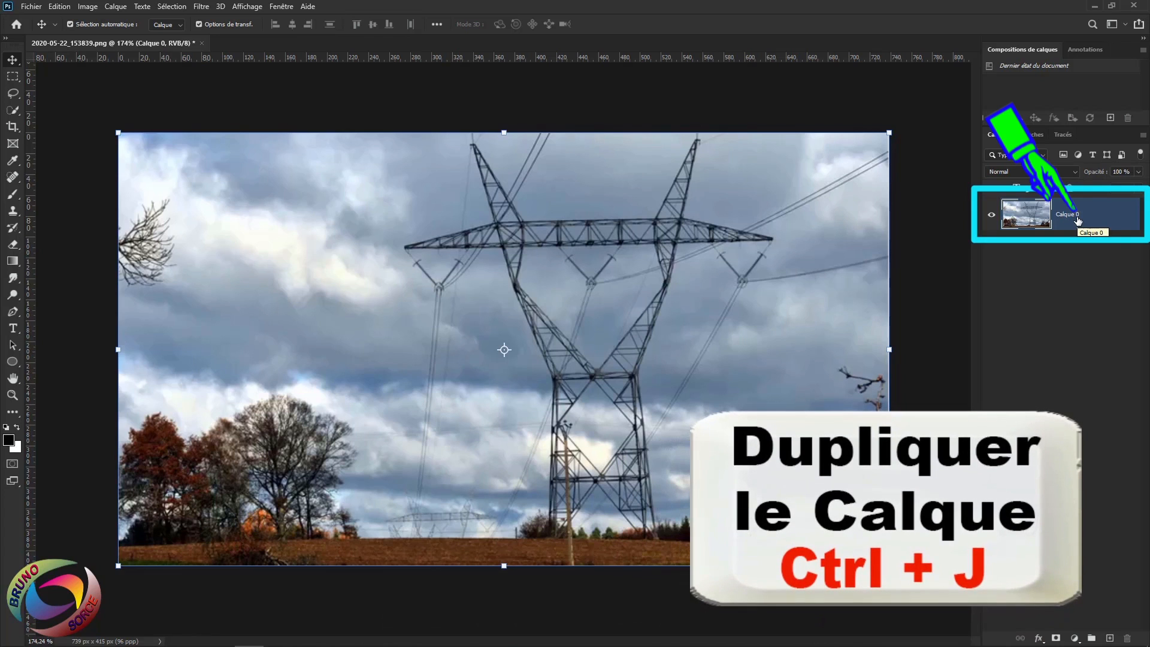
- Duplicate the photo layer Calque 0
{"action": "key", "text": "ctrl+j"}
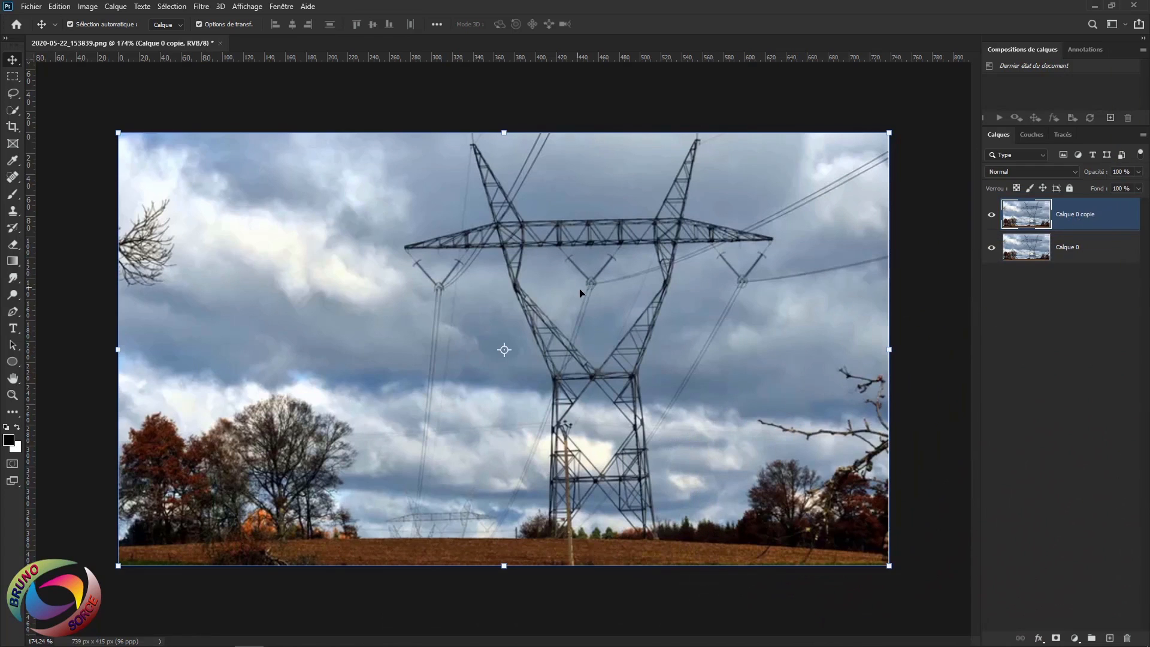
{"action": "scroll", "coordinate": [527, 281], "scroll_direction": "up", "scroll_amount": 1}
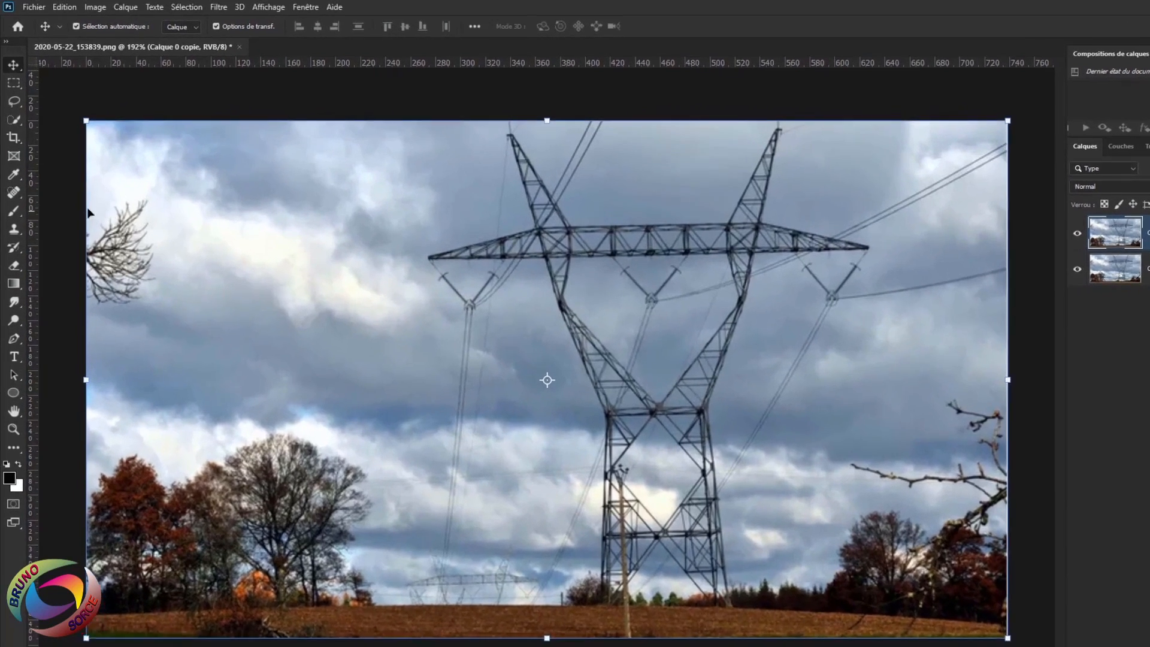
- Activate the Spot Healing Brush (Correcteur localisé) and set its blending mode to Normal
{"action": "left_click", "coordinate": [13, 177]}
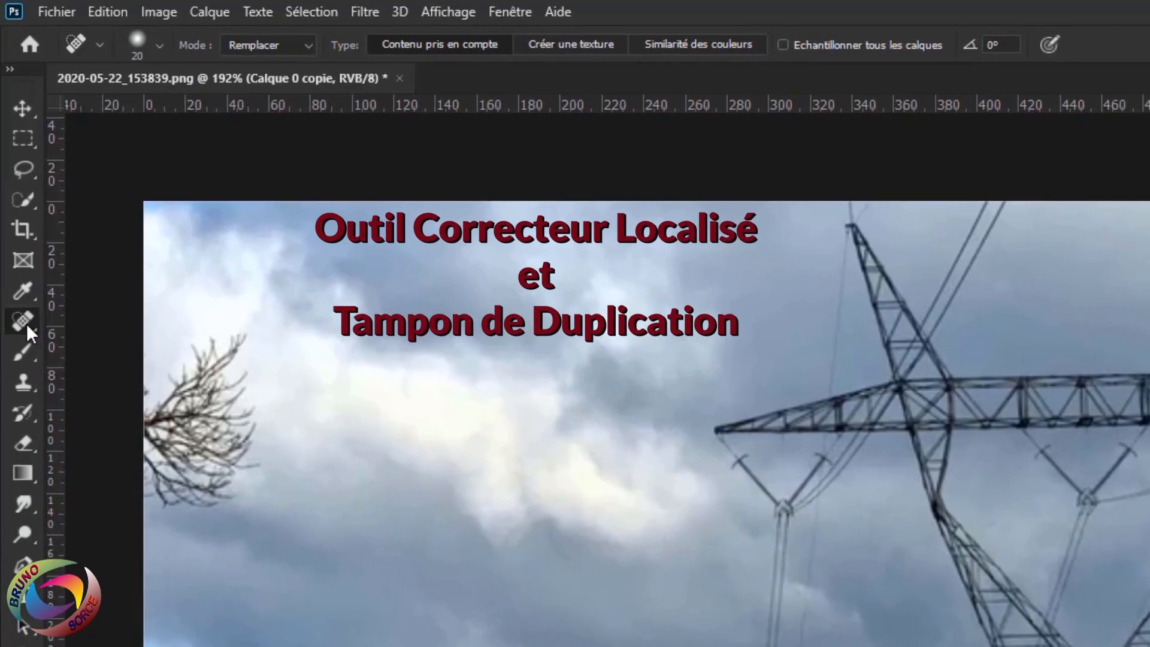
{"action": "right_click", "coordinate": [23, 282]}
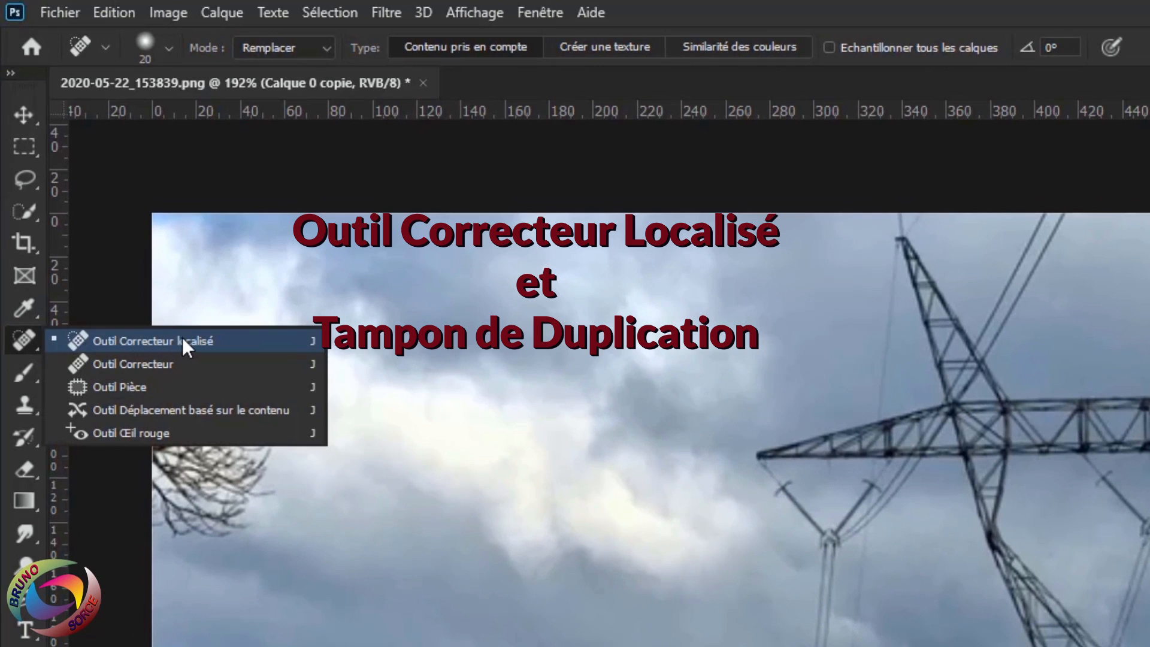
{"action": "left_click", "coordinate": [20, 412]}
{"action": "right_click", "coordinate": [19, 412]}
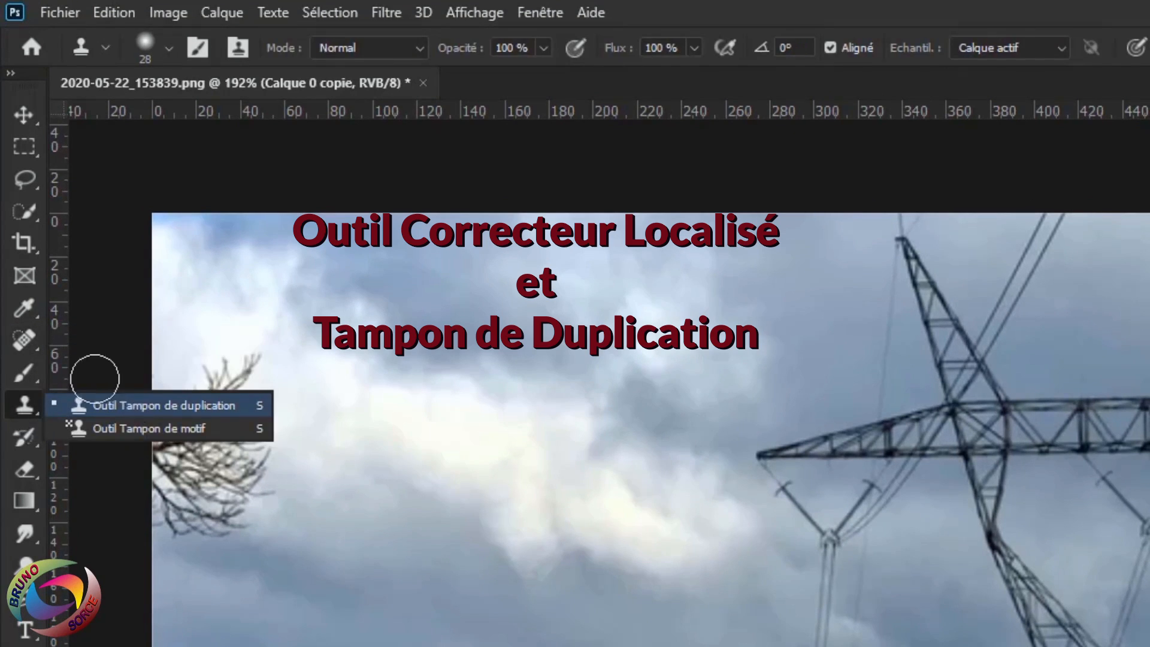
{"action": "left_click", "coordinate": [26, 340]}
{"action": "right_click", "coordinate": [26, 339]}
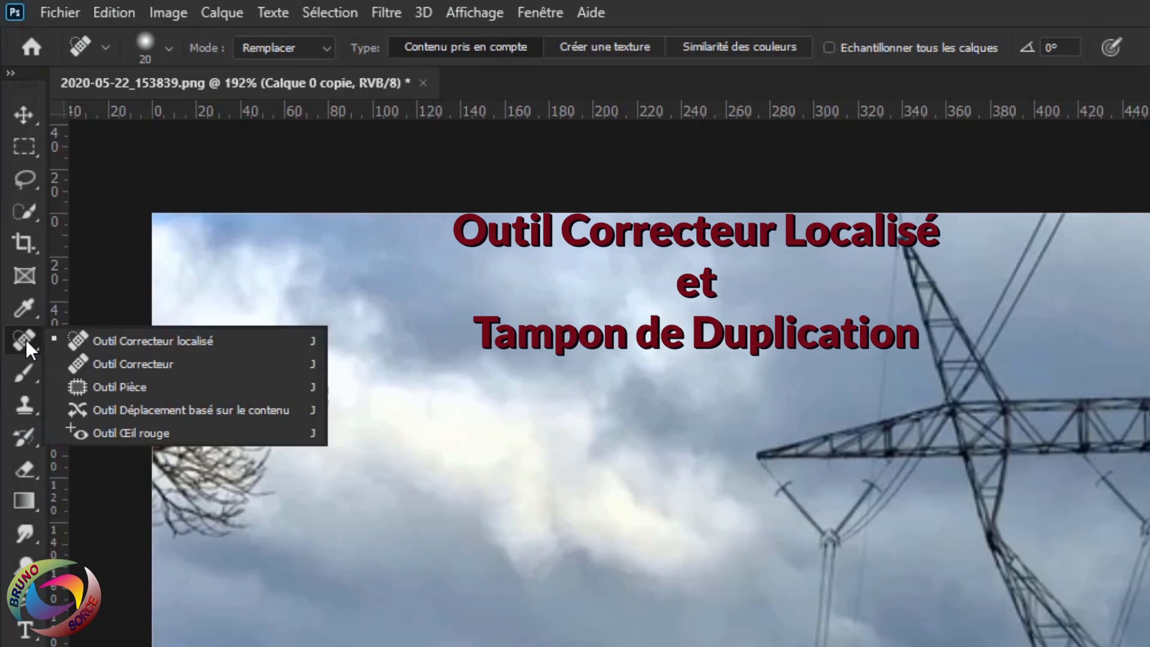
{"action": "left_click", "coordinate": [131, 340]}
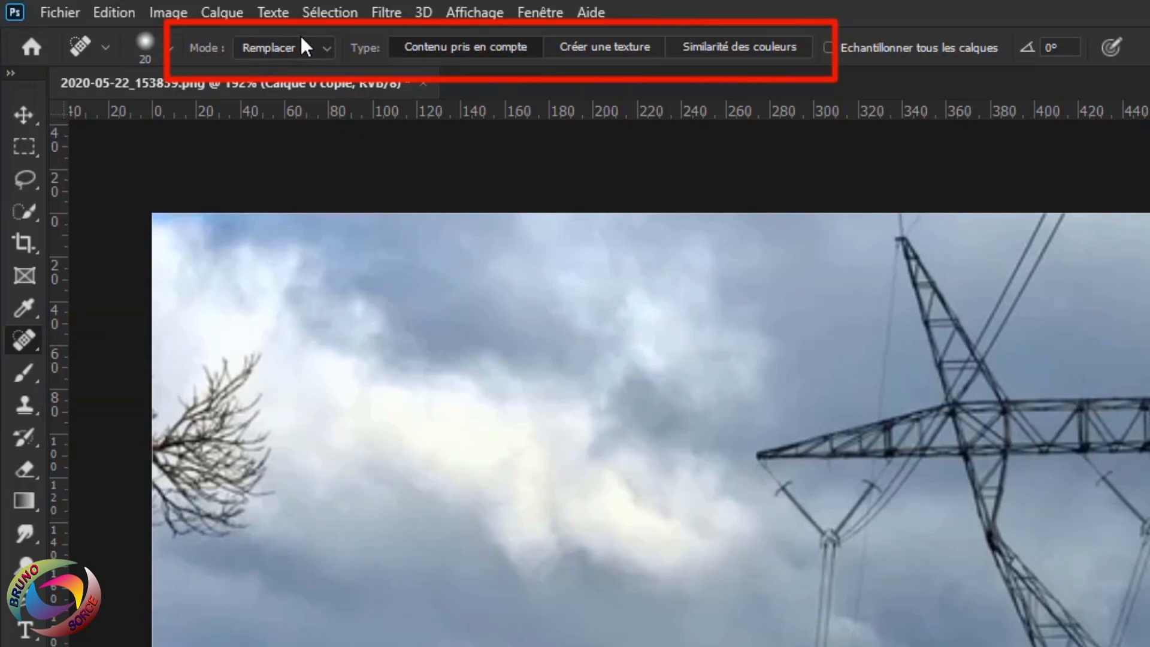
{"action": "left_click", "coordinate": [327, 47]}
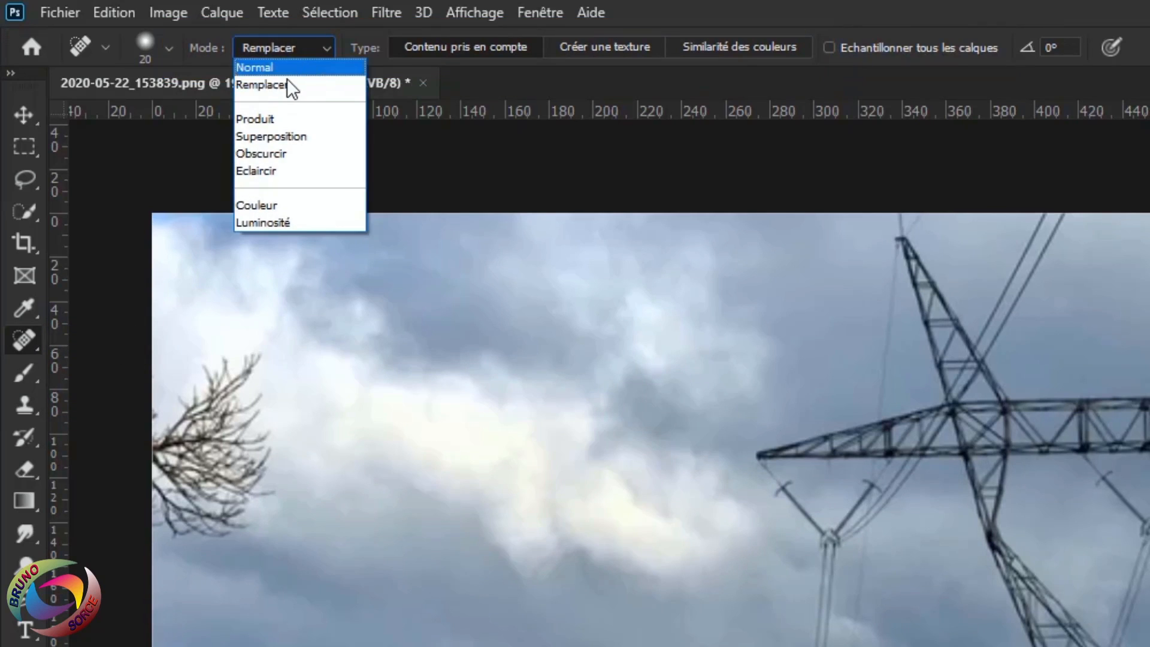
{"action": "left_click", "coordinate": [271, 66]}
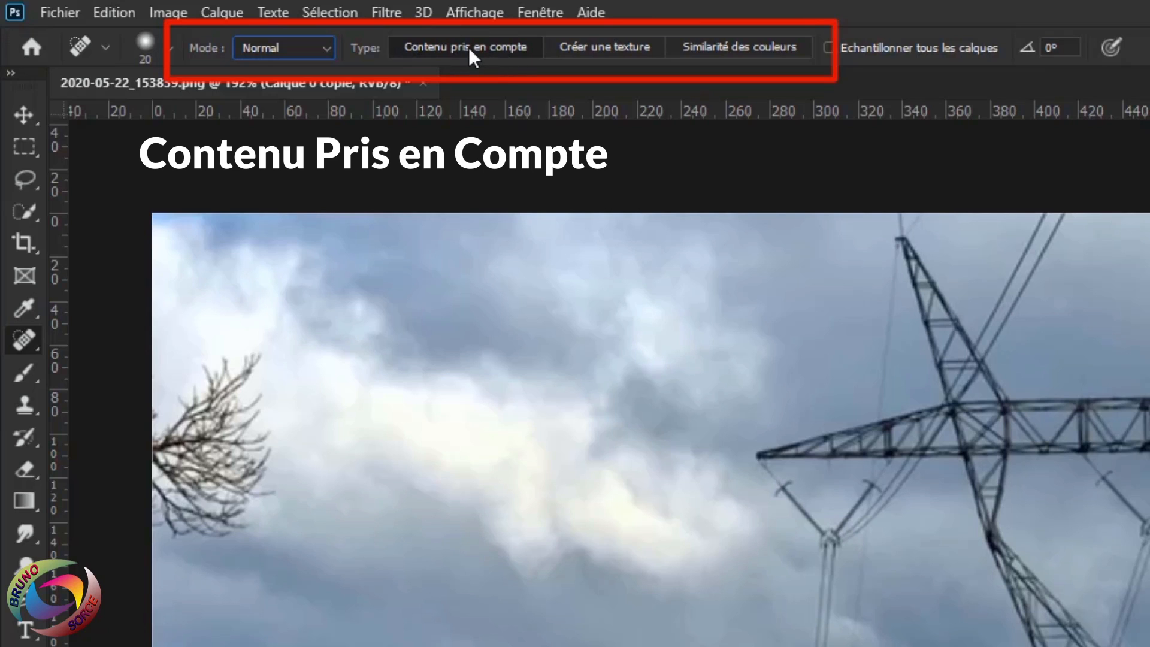
- Try healing the pylon's left hanging cables with Créer une texture and its upper-left arm with Similarité des couleurs
{"action": "left_click", "coordinate": [598, 48]}
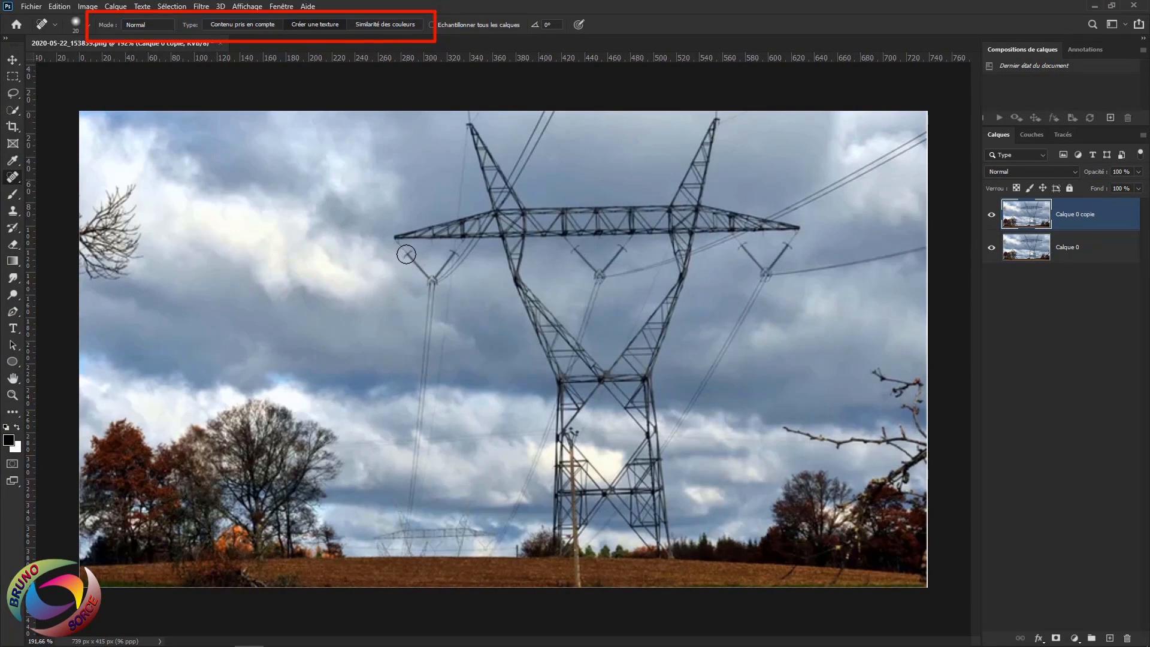
{"action": "mouse_move", "coordinate": [400, 249]}
{"action": "left_mouse_down"}
{"action": "mouse_move", "coordinate": [430, 283]}
{"action": "mouse_move", "coordinate": [455, 256]}
{"action": "mouse_move", "coordinate": [435, 292]}
{"action": "mouse_move", "coordinate": [422, 417]}
{"action": "mouse_move", "coordinate": [426, 286]}
{"action": "mouse_move", "coordinate": [414, 383]}
{"action": "left_mouse_up"}
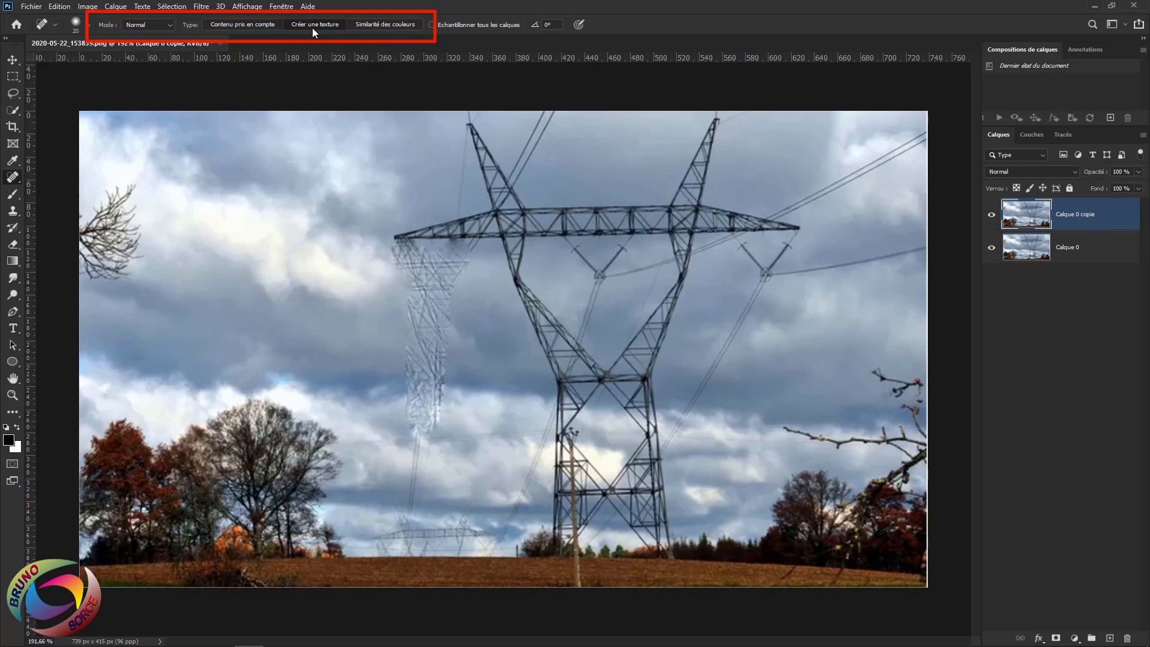
{"action": "left_click", "coordinate": [393, 27]}
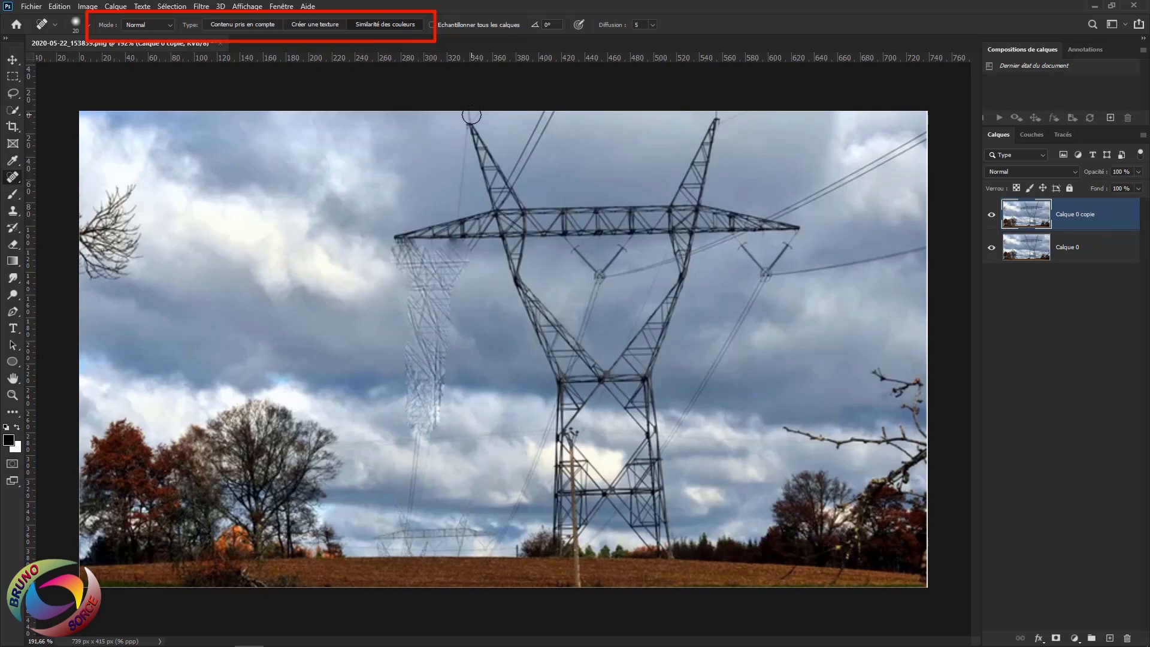
{"action": "mouse_move", "coordinate": [468, 120]}
{"action": "left_mouse_down"}
{"action": "mouse_move", "coordinate": [505, 209]}
{"action": "mouse_move", "coordinate": [509, 192]}
{"action": "mouse_move", "coordinate": [467, 123]}
{"action": "left_mouse_up"}
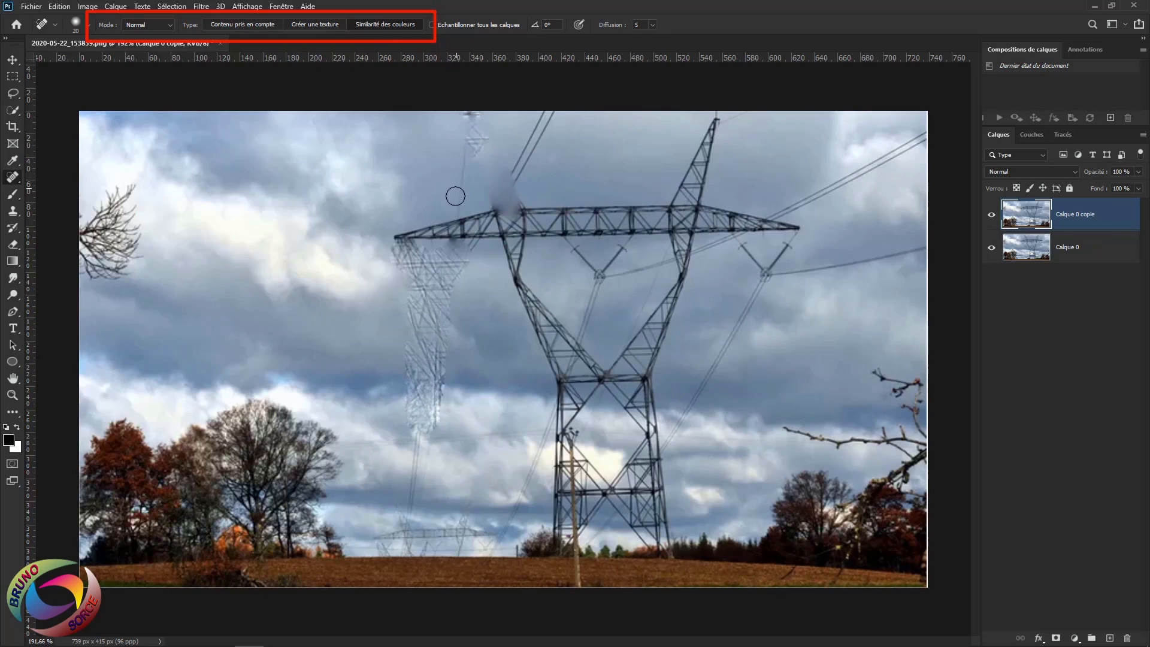
{"action": "mouse_move", "coordinate": [470, 168]}
{"action": "left_mouse_down"}
{"action": "mouse_move", "coordinate": [470, 115]}
{"action": "mouse_move", "coordinate": [470, 159]}
{"action": "left_mouse_up"}
- Undo the test healing strokes on the left cables and the pylon's upper-left arm
{"action": "key", "text": "ctrl+z"}
{"action": "key", "text": "ctrl+z"}
{"action": "key", "text": "ctrl+z"}
{"action": "key", "text": "ctrl+z"}
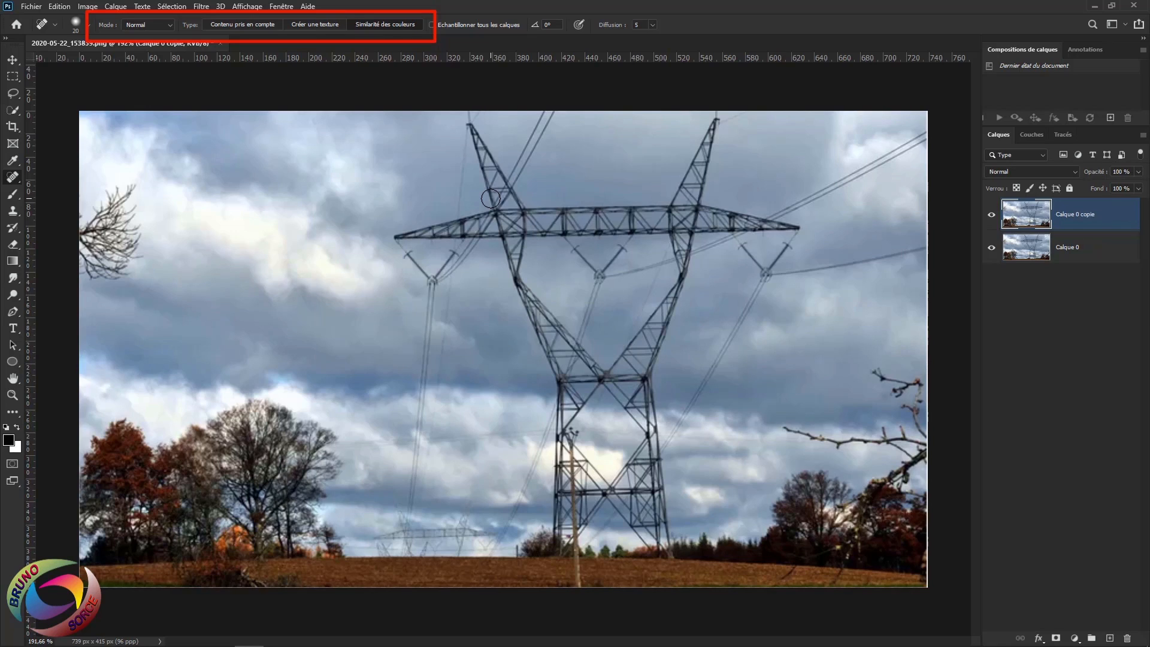
- Remove the long cables hanging below the left insulator with the Spot Healing Brush set to Contenu pris en compte
{"action": "left_click", "coordinate": [236, 24]}
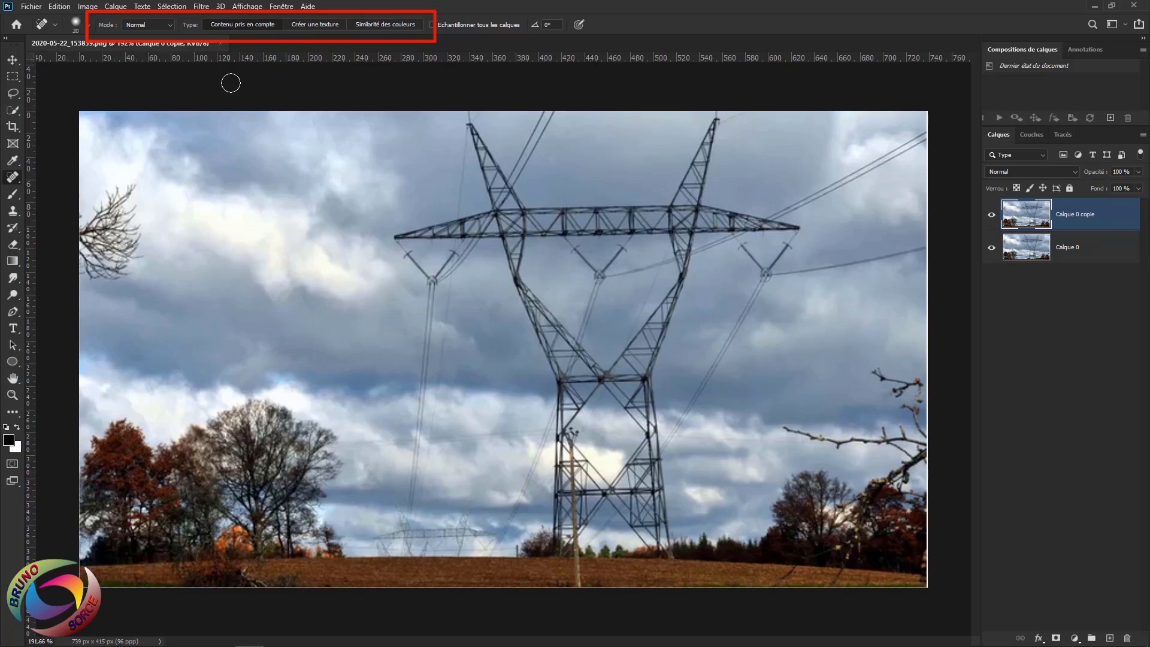
{"action": "left_click_drag", "start_coordinate": [431, 297], "coordinate": [422, 419]}
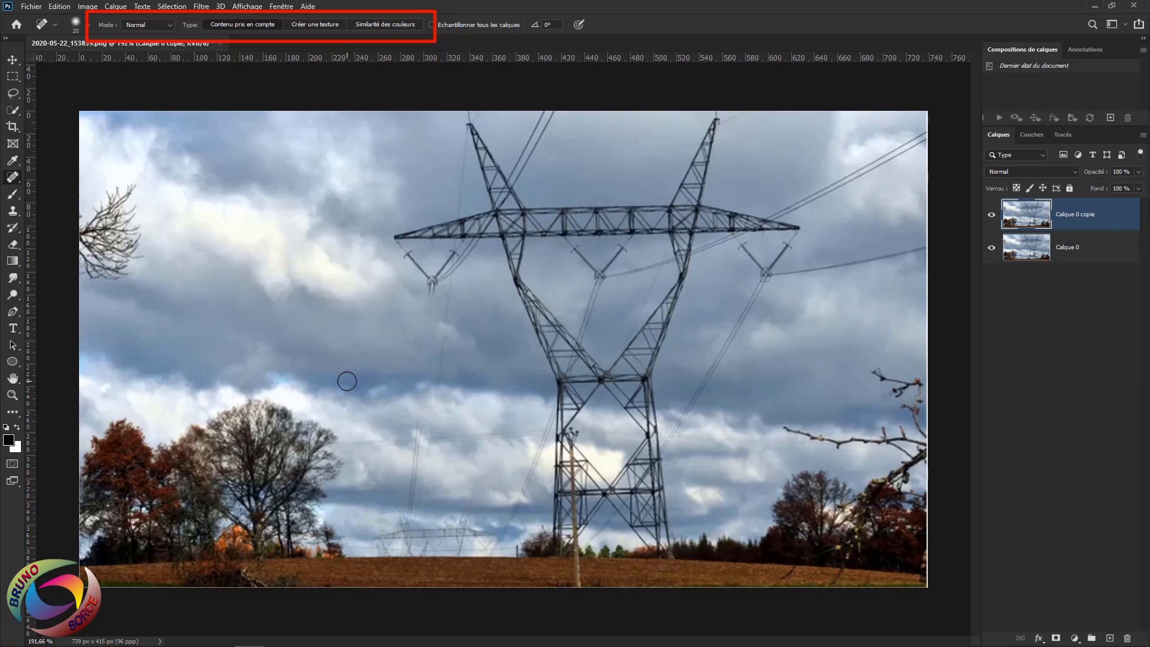
{"action": "left_click_drag", "start_coordinate": [443, 302], "coordinate": [429, 428]}
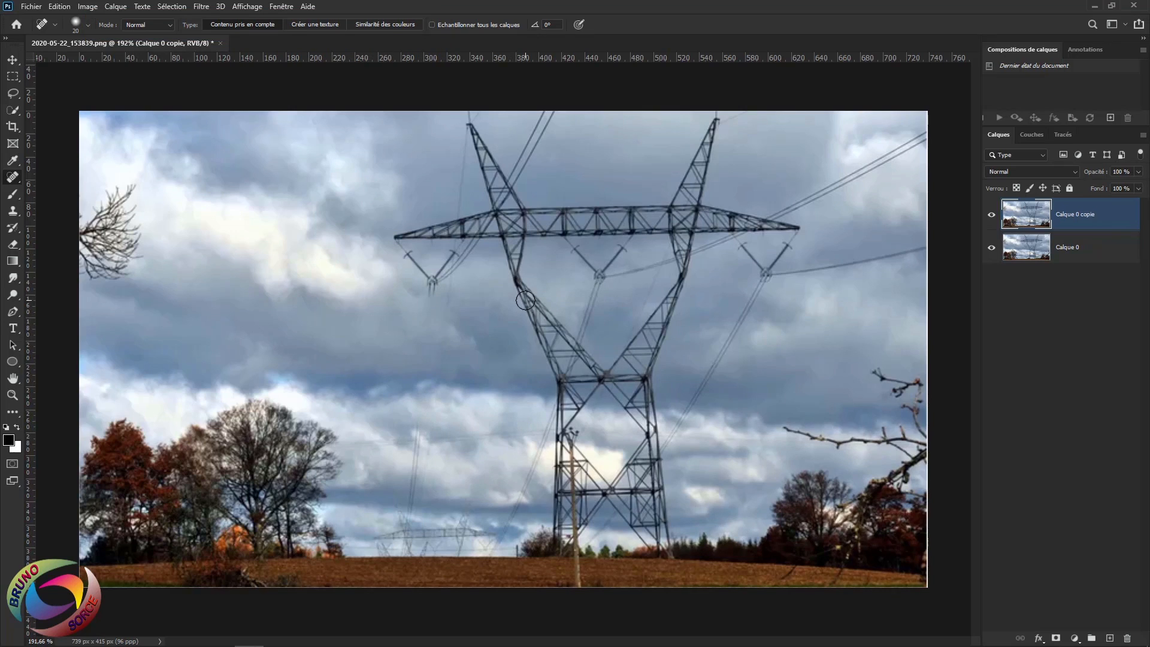
- Try a content-aware fill on a lasso selection around the upper-right cables, then undo it and deselect
{"action": "left_click", "coordinate": [13, 94]}
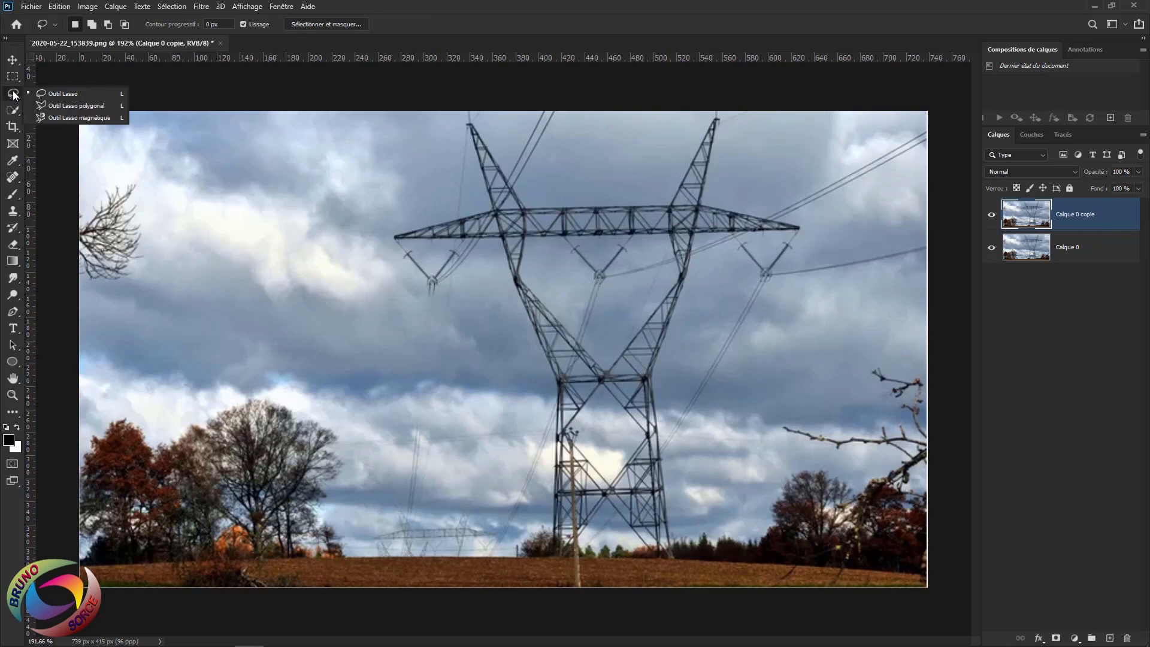
{"action": "left_click", "coordinate": [52, 93]}
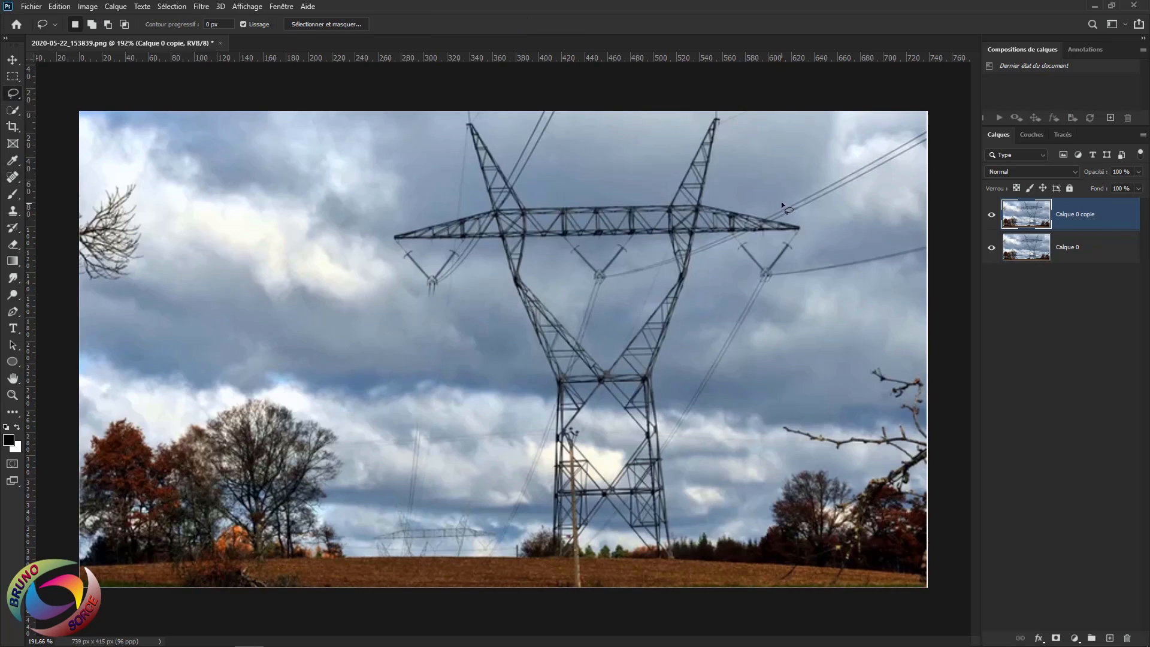
{"action": "mouse_move", "coordinate": [892, 139]}
{"action": "left_mouse_down"}
{"action": "mouse_move", "coordinate": [793, 206]}
{"action": "mouse_move", "coordinate": [814, 215]}
{"action": "mouse_move", "coordinate": [868, 192]}
{"action": "mouse_move", "coordinate": [914, 139]}
{"action": "mouse_move", "coordinate": [891, 137]}
{"action": "left_mouse_up"}
{"action": "right_click", "coordinate": [853, 182]}
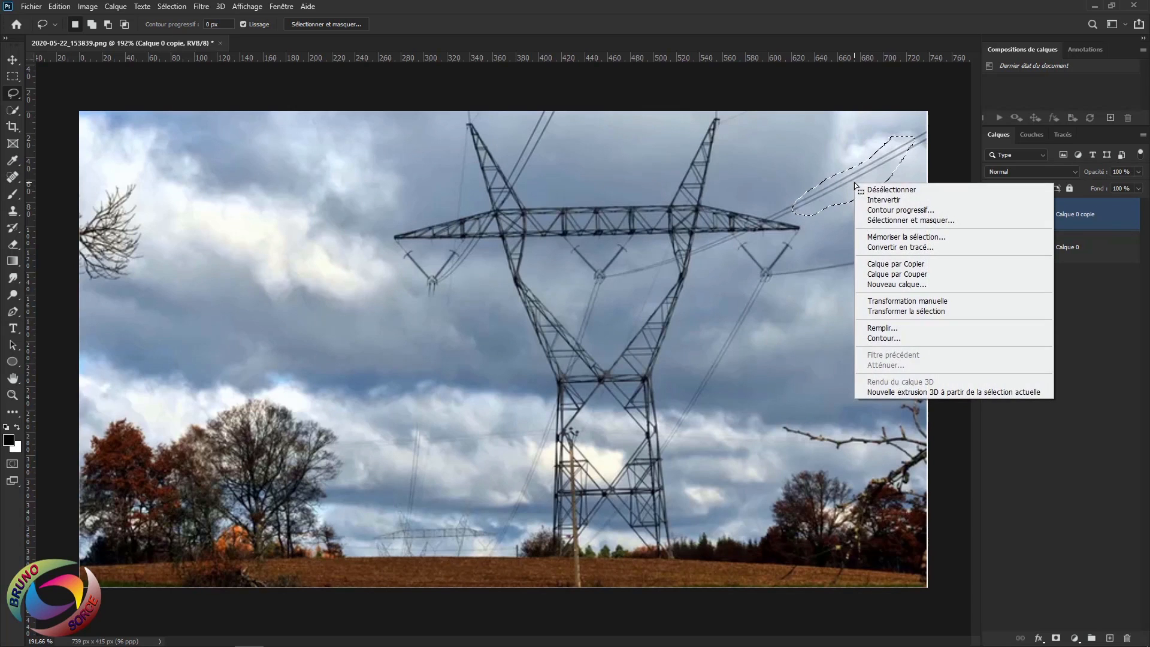
{"action": "left_click", "coordinate": [876, 329]}
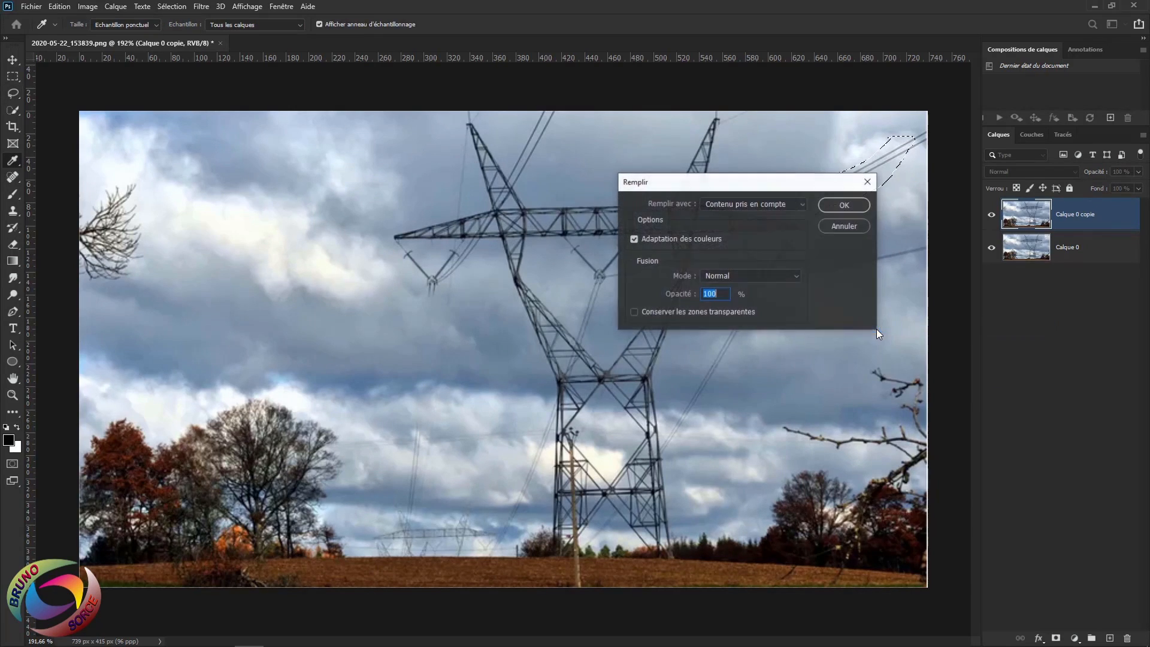
{"action": "left_click", "coordinate": [846, 207]}
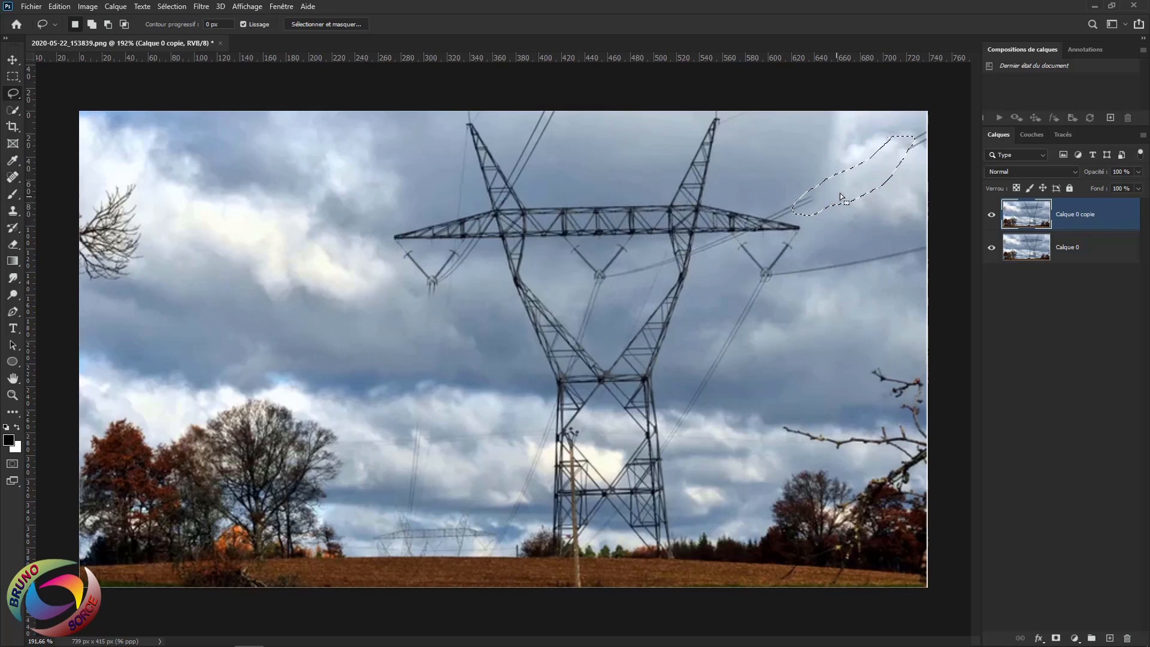
{"action": "key", "text": "ctrl+z"}
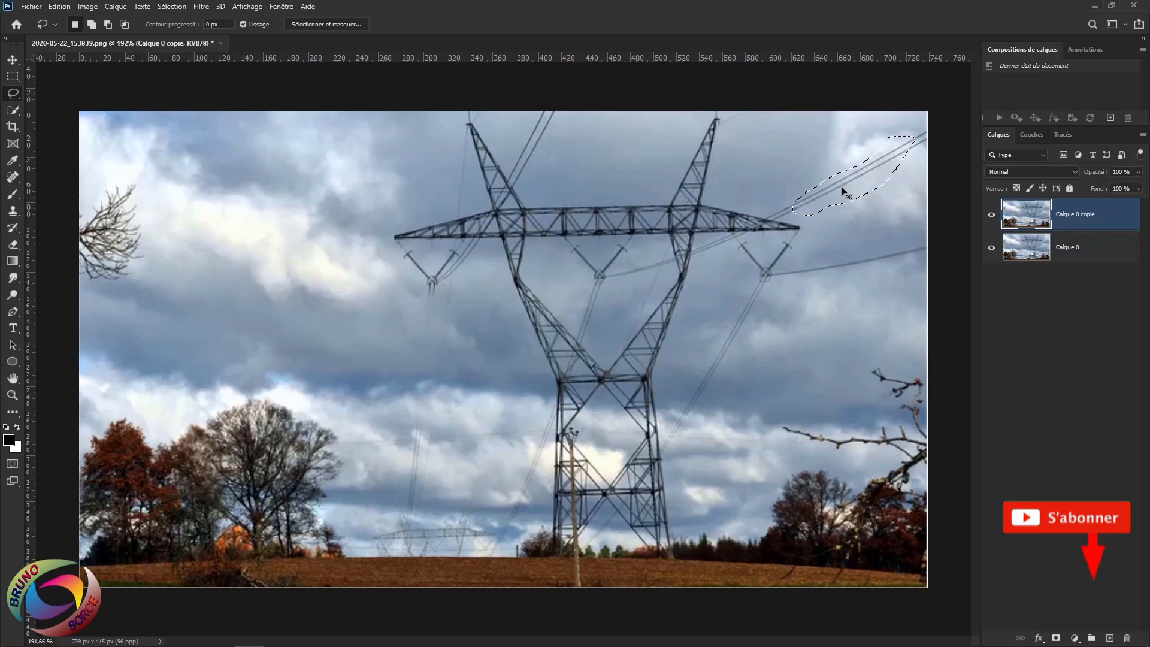
{"action": "key", "text": "ctrl+d"}
- Add a new layer and brush black strokes over the upper-right and lower-right cables beside the pylon
{"action": "left_click", "coordinate": [1109, 637]}
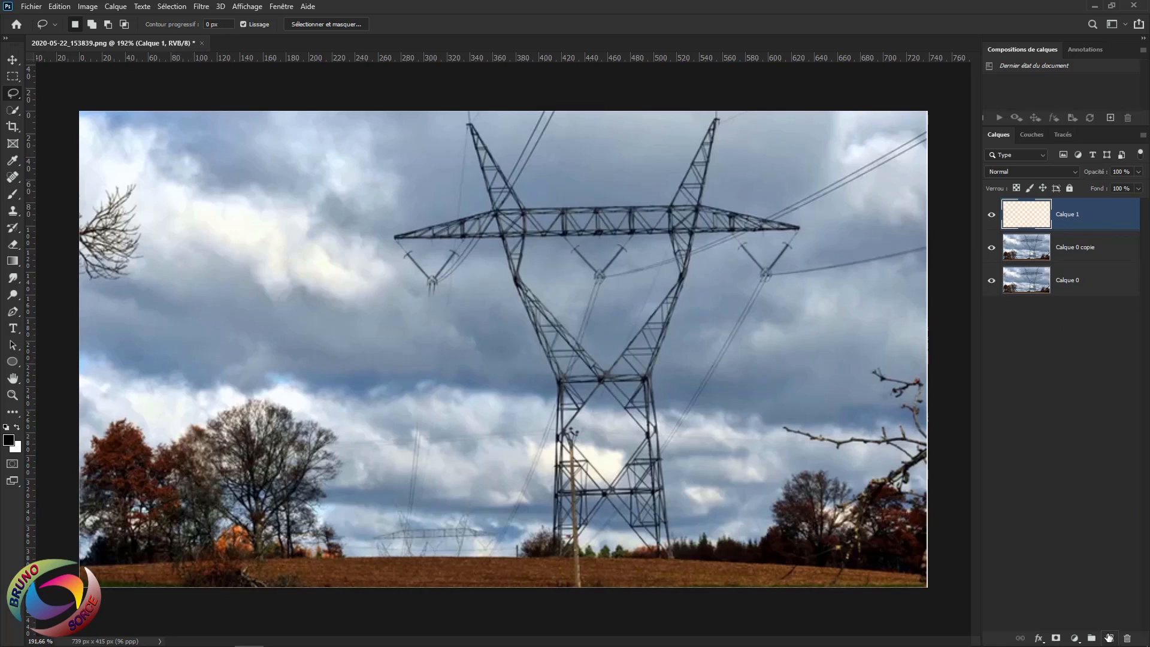
{"action": "left_click", "coordinate": [13, 195]}
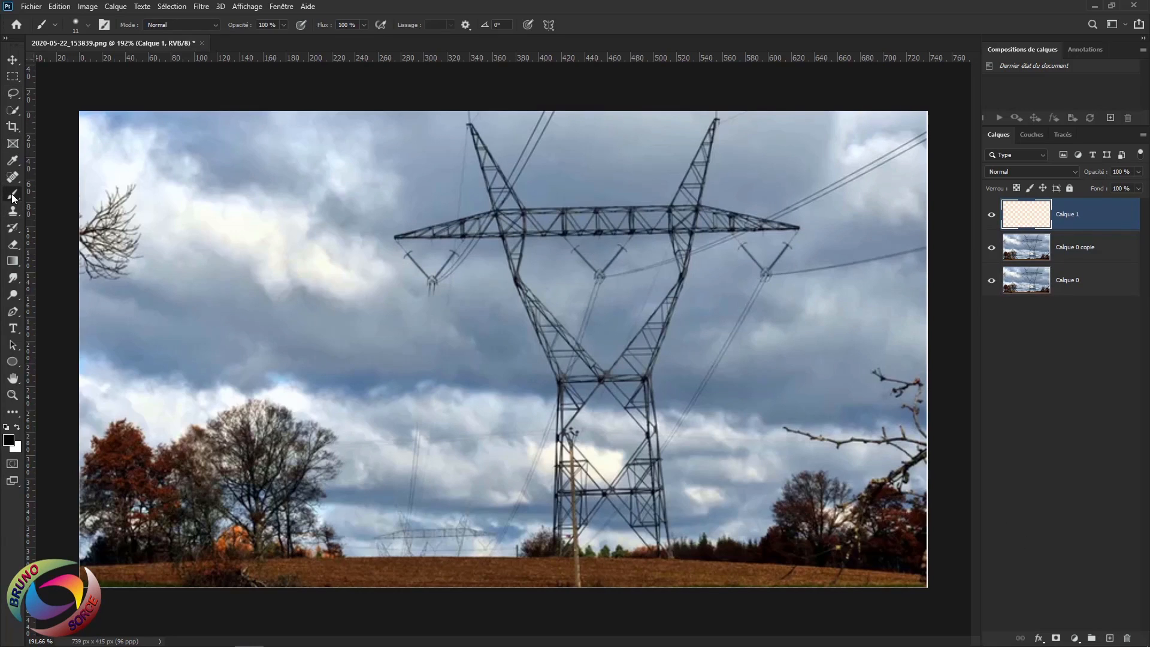
{"action": "left_click", "coordinate": [61, 196]}
{"action": "left_click_drag", "start_coordinate": [924, 135], "coordinate": [785, 213]}
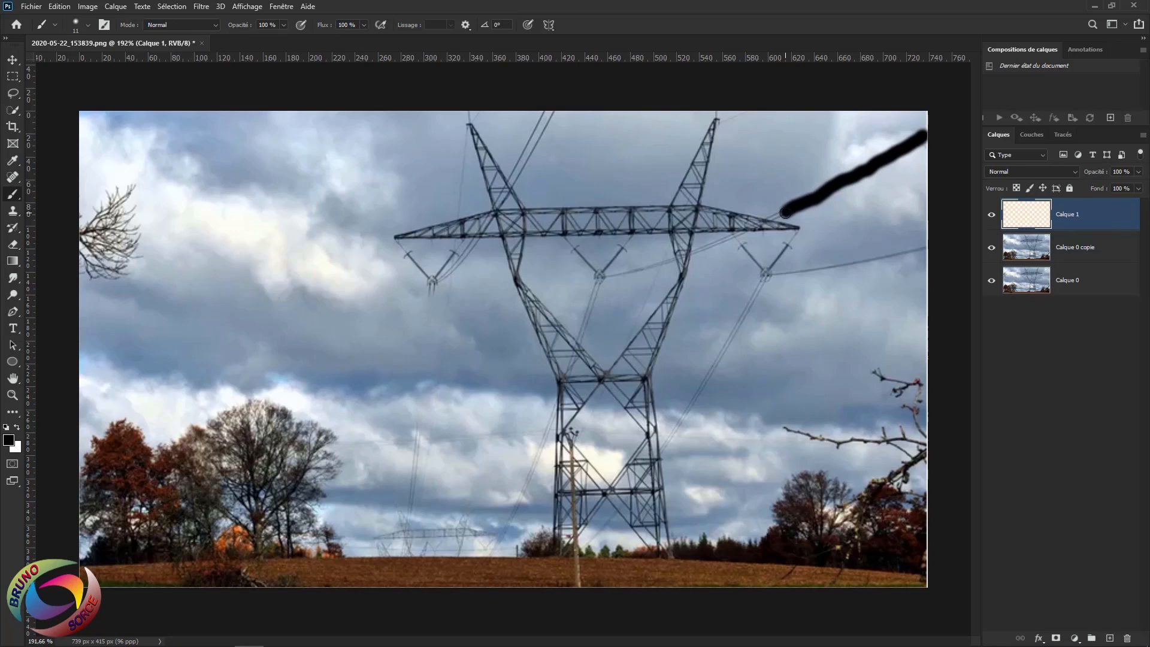
{"action": "left_click_drag", "start_coordinate": [789, 272], "coordinate": [924, 250]}
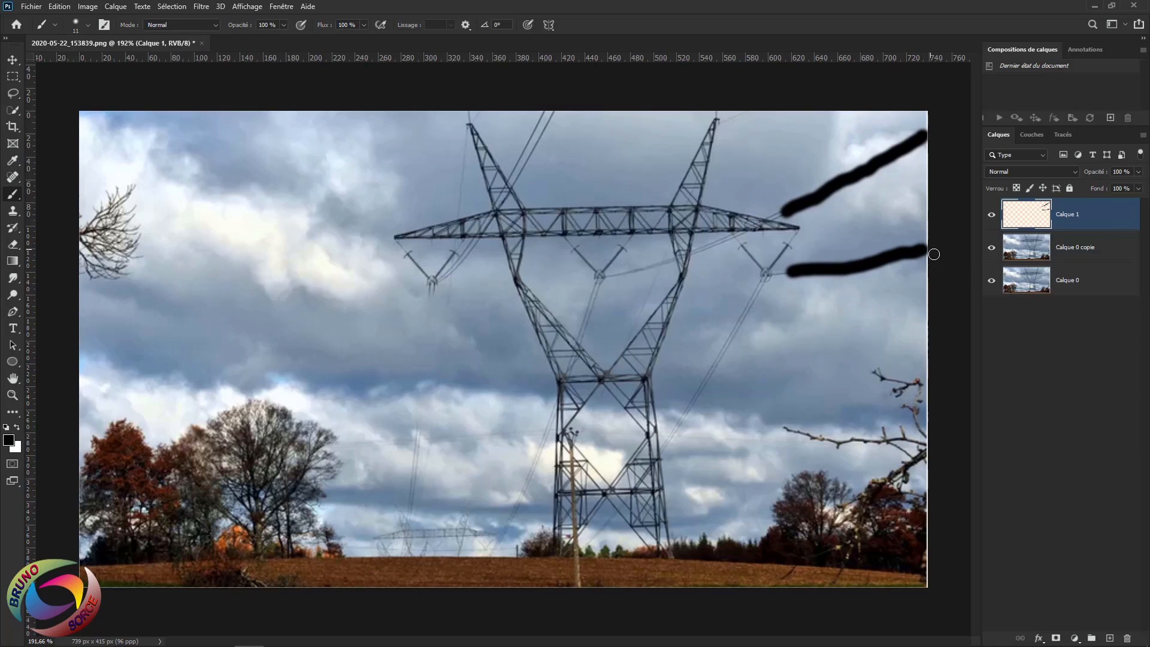
- Load the painted strokes as a selection, then hide their layer and make Calque 0 copie active
{"action": "left_click_drag", "start_coordinate": [1014, 221], "coordinate": [1020, 223]}
{"action": "left_click", "coordinate": [1019, 223], "text": "ctrl"}
{"action": "left_click", "coordinate": [993, 220]}
{"action": "left_click", "coordinate": [1026, 247]}
- Fill the selected right-hand cables with Contenu pris en compte in Normal mode at 100% opacity, and deselect
{"action": "key", "text": "l"}
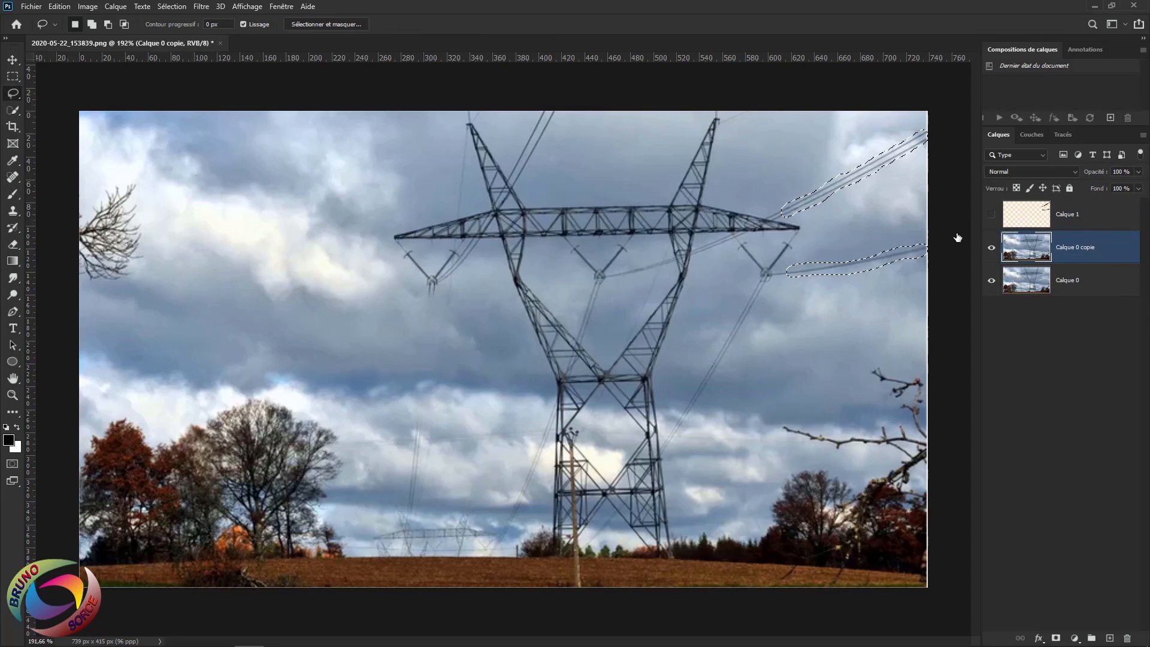
{"action": "right_click", "coordinate": [859, 172]}
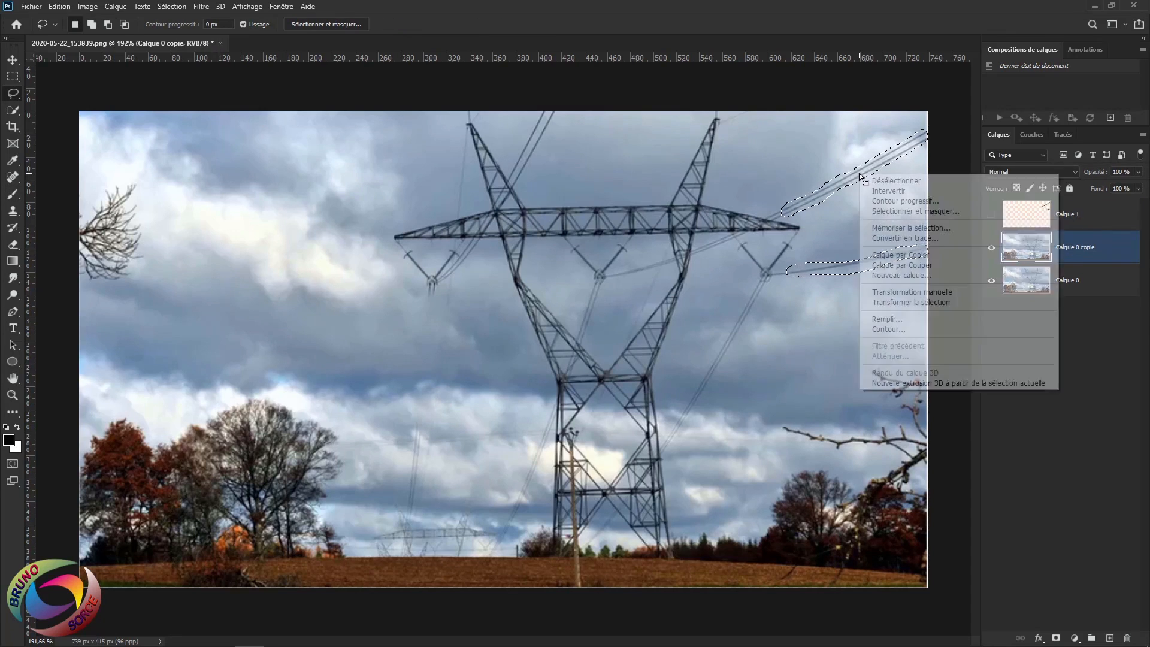
{"action": "left_click", "coordinate": [897, 319]}
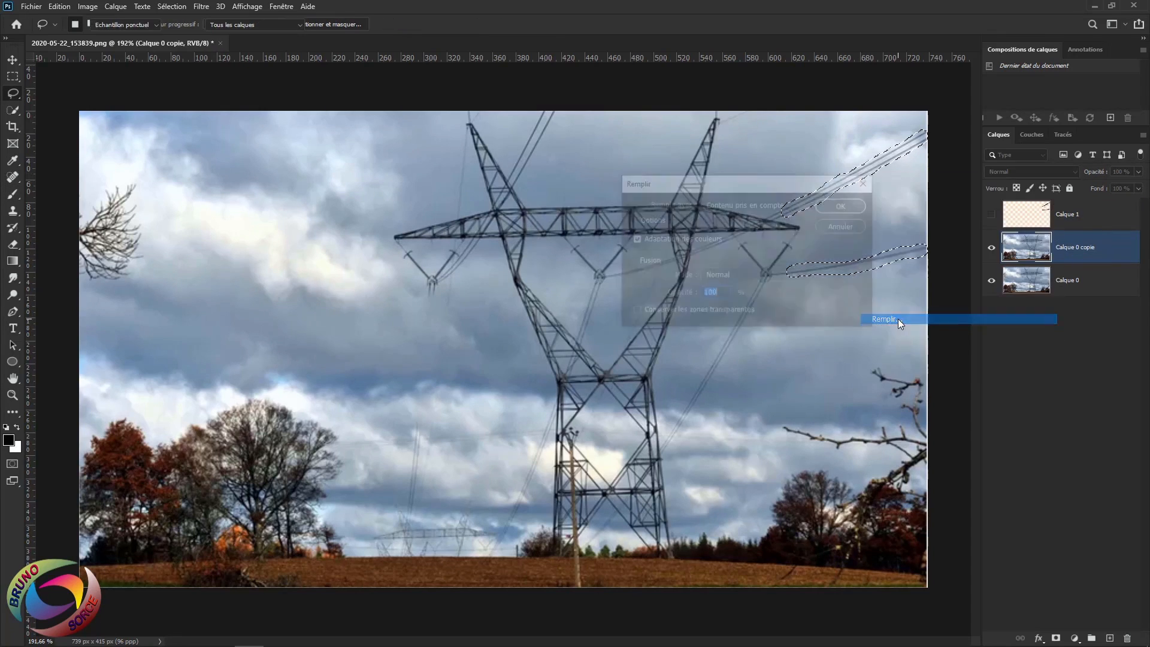
{"action": "left_click", "coordinate": [839, 204]}
{"action": "left_click", "coordinate": [891, 265]}
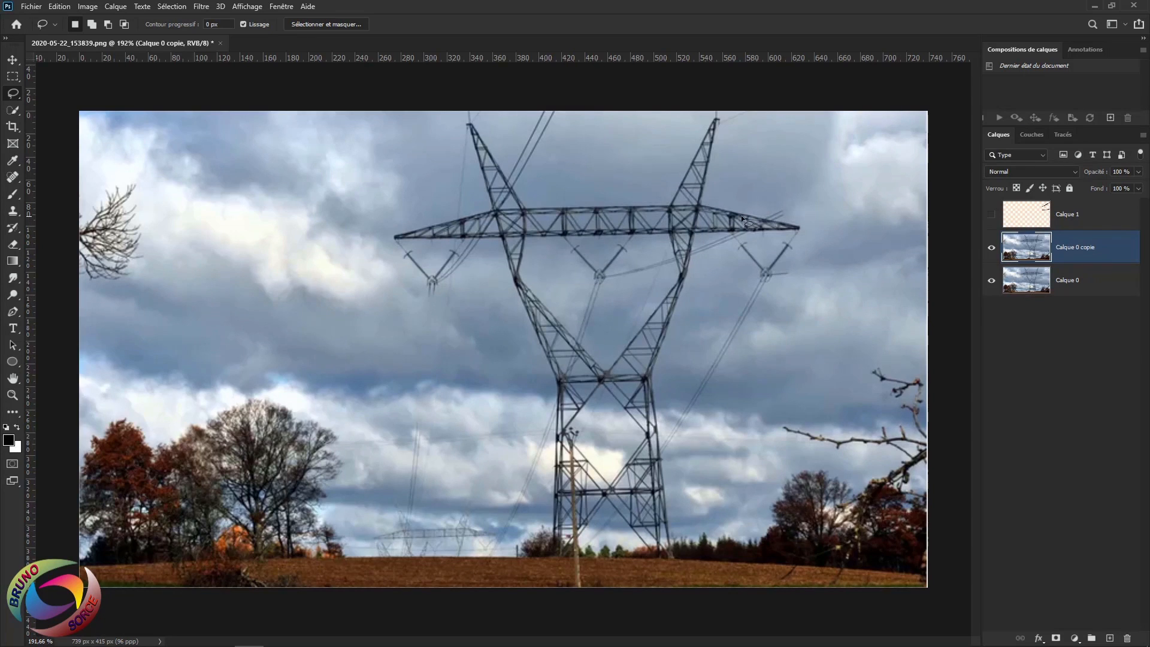
- Remove the double cable above the pylon's upper-left arm with the Spot Healing Brush
{"action": "left_click", "coordinate": [11, 179]}
{"action": "right_click", "coordinate": [11, 180]}
{"action": "left_click", "coordinate": [60, 178]}
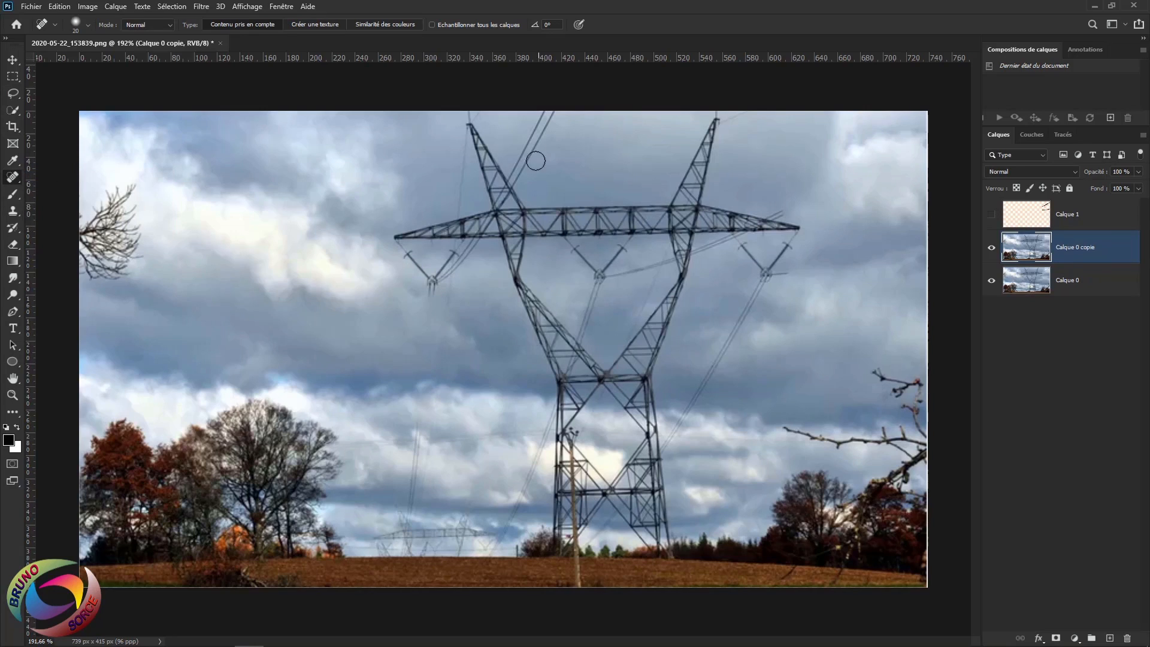
{"action": "mouse_move", "coordinate": [552, 113]}
{"action": "left_mouse_down"}
{"action": "mouse_move", "coordinate": [509, 188]}
{"action": "mouse_move", "coordinate": [550, 106]}
{"action": "mouse_move", "coordinate": [507, 181]}
{"action": "left_mouse_up"}
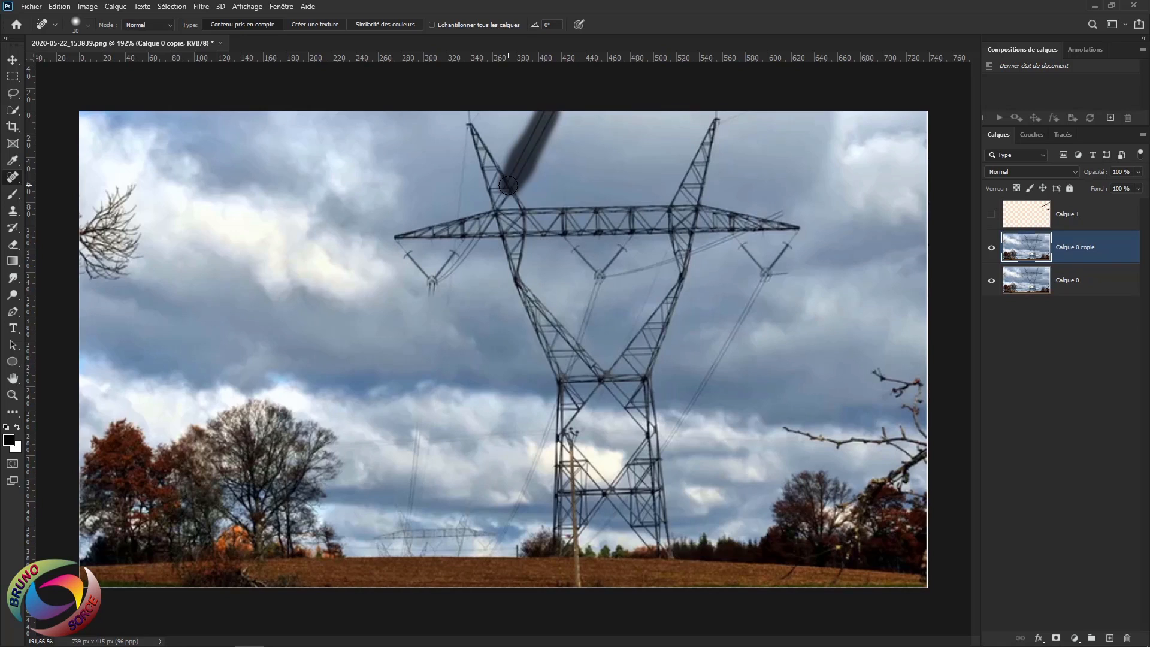
{"action": "left_click_drag", "start_coordinate": [508, 185], "coordinate": [508, 187]}
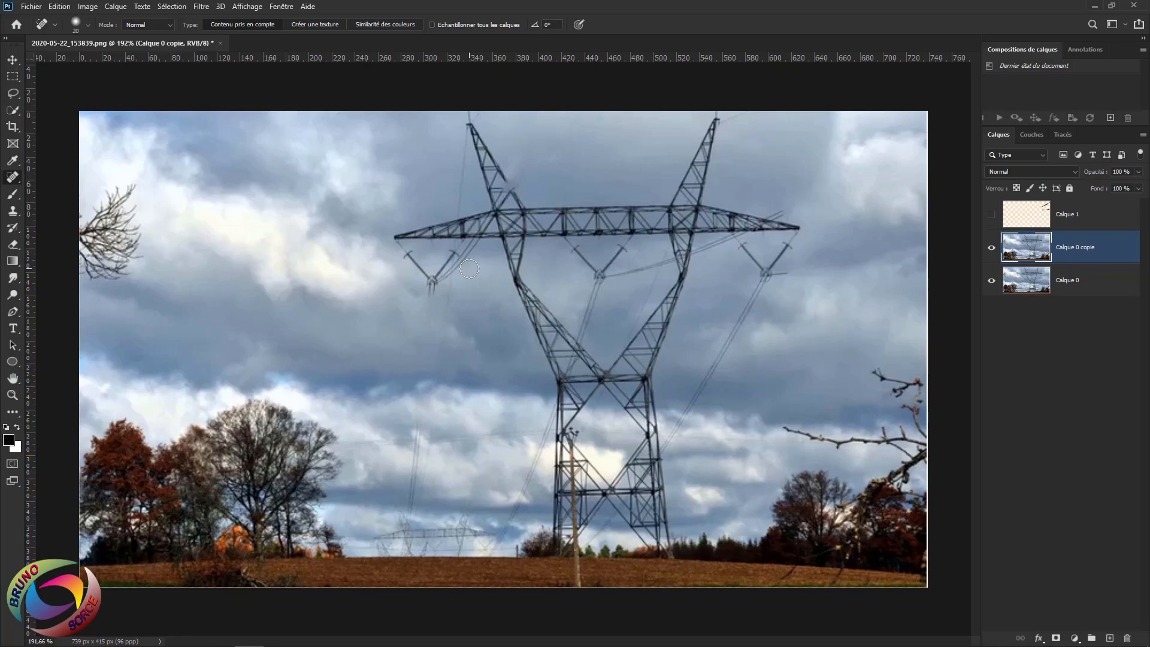
- Delete the hidden layer Calque 1 holding the painted strokes
{"action": "left_click", "coordinate": [1085, 217]}
{"action": "key", "text": "Delete"}
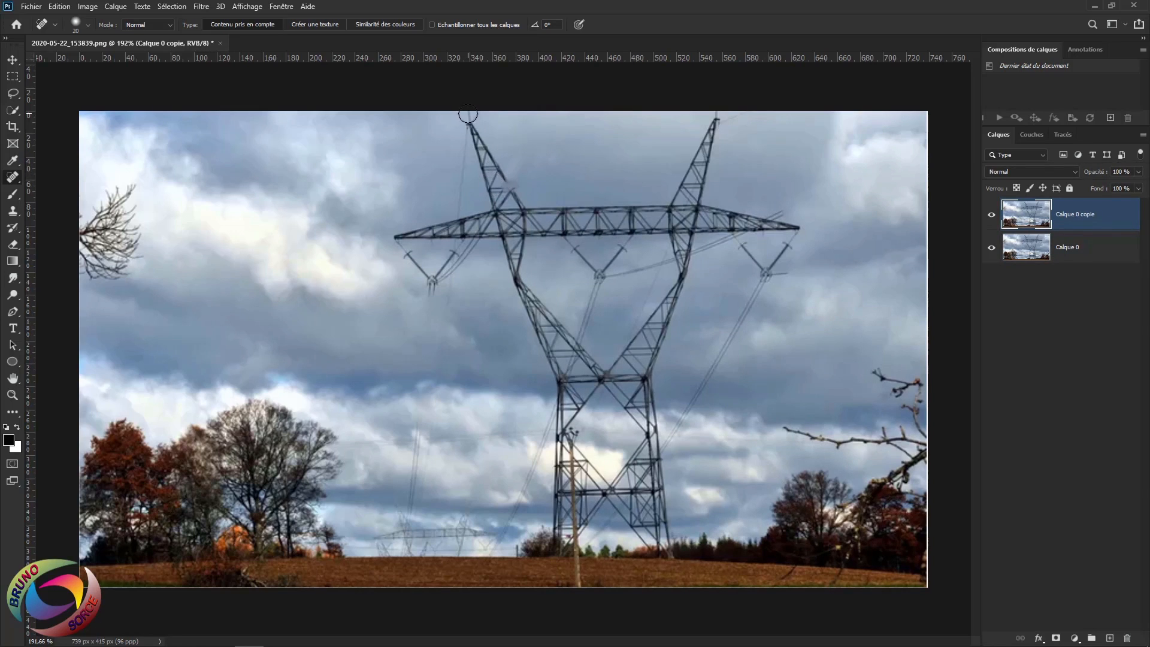
- Try to remove the thin cable beside the pylon's upper-left arm with the Spot Healing Brush
{"action": "mouse_move", "coordinate": [468, 114]}
{"action": "left_mouse_down"}
{"action": "mouse_move", "coordinate": [462, 206]}
{"action": "mouse_move", "coordinate": [517, 198]}
{"action": "mouse_move", "coordinate": [491, 210]}
{"action": "mouse_move", "coordinate": [500, 188]}
{"action": "mouse_move", "coordinate": [476, 127]}
{"action": "mouse_move", "coordinate": [491, 190]}
{"action": "mouse_move", "coordinate": [504, 170]}
{"action": "mouse_move", "coordinate": [462, 181]}
{"action": "mouse_move", "coordinate": [461, 205]}
{"action": "left_mouse_up"}
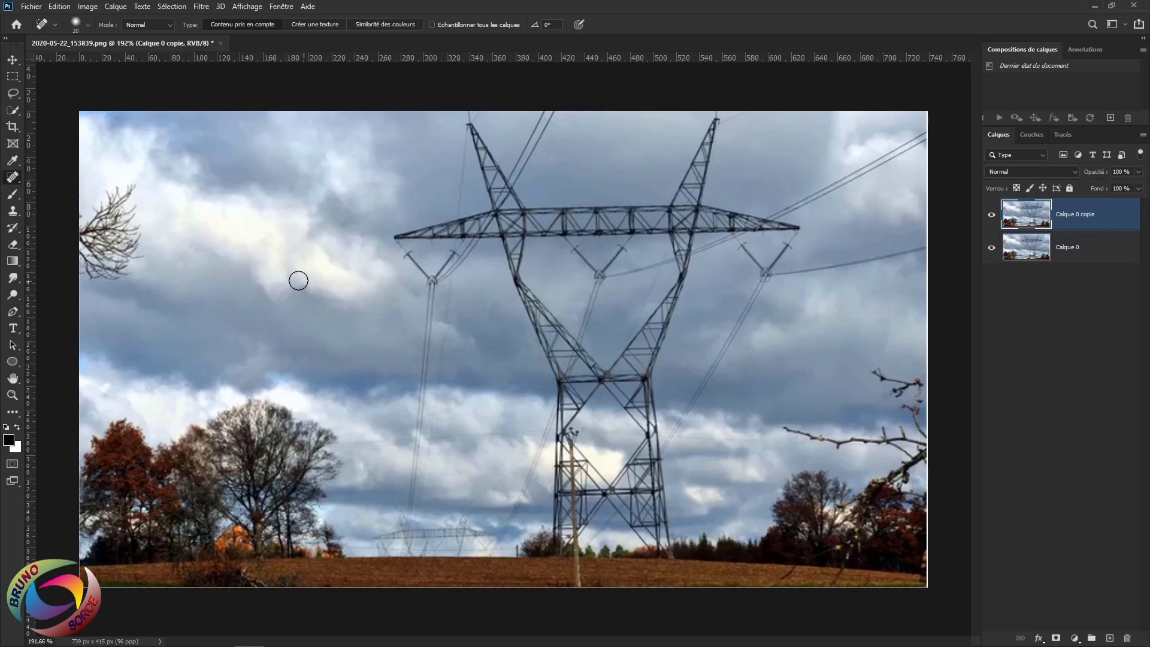
- Switch to the Clone Stamp tool in Normal mode, sampling from Calque actif
{"action": "left_click", "coordinate": [14, 213]}
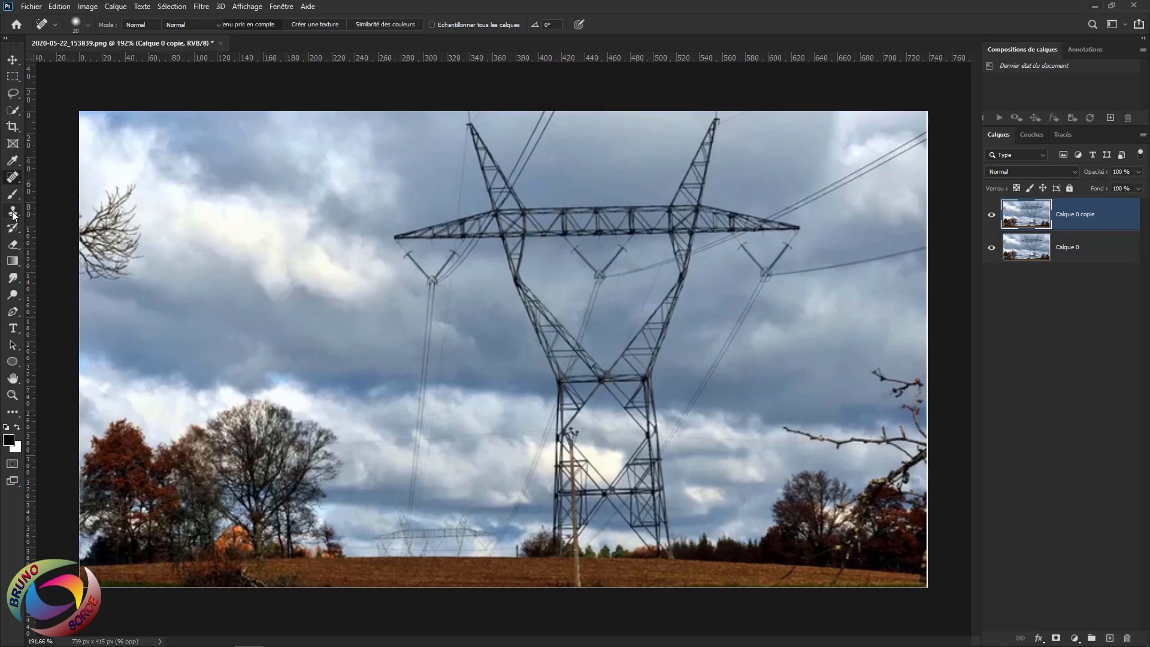
{"action": "left_click", "coordinate": [67, 211]}
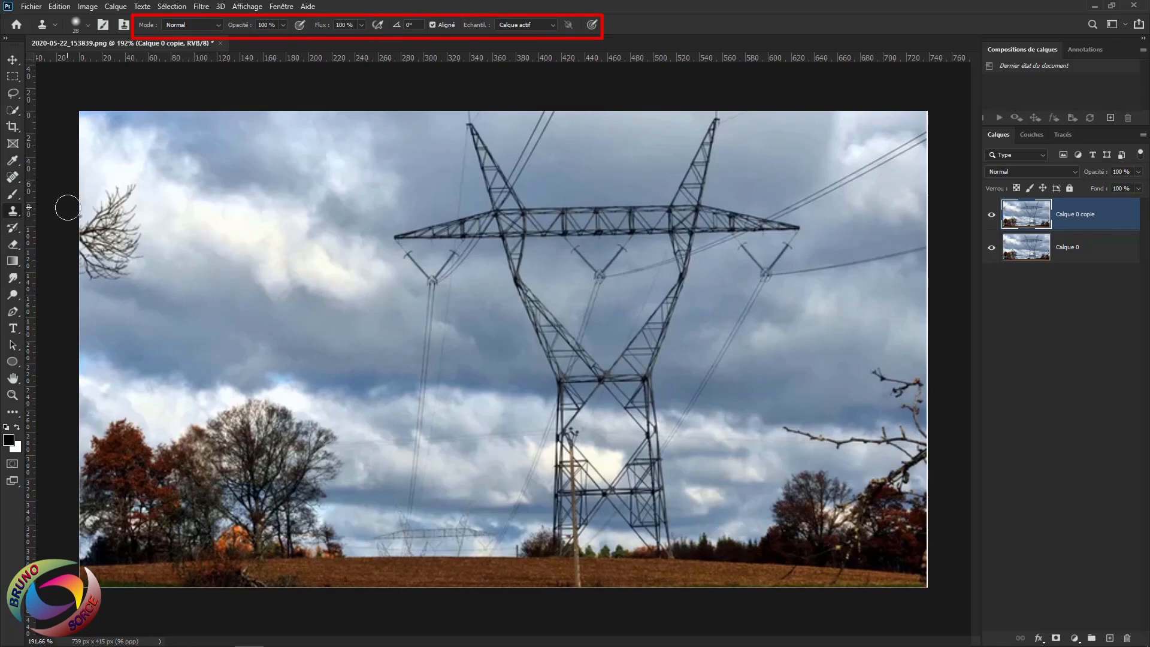
{"action": "left_click", "coordinate": [189, 26]}
{"action": "left_click", "coordinate": [188, 36]}
{"action": "left_click", "coordinate": [536, 27]}
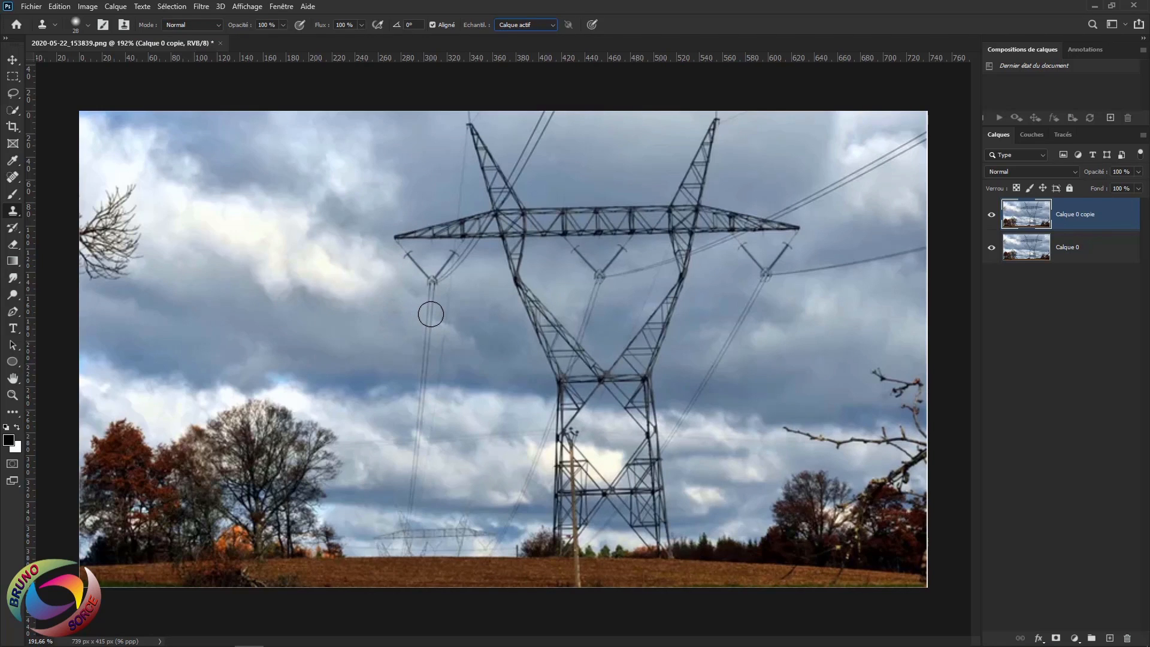
- Set the Clone Stamp brush to 5% hardness and a size of 22 px
{"action": "mouse_move", "coordinate": [431, 313]}
{"action": "left_mouse_down"}
{"action": "mouse_move", "coordinate": [464, 313]}
{"action": "mouse_move", "coordinate": [438, 317]}
{"action": "left_mouse_up"}
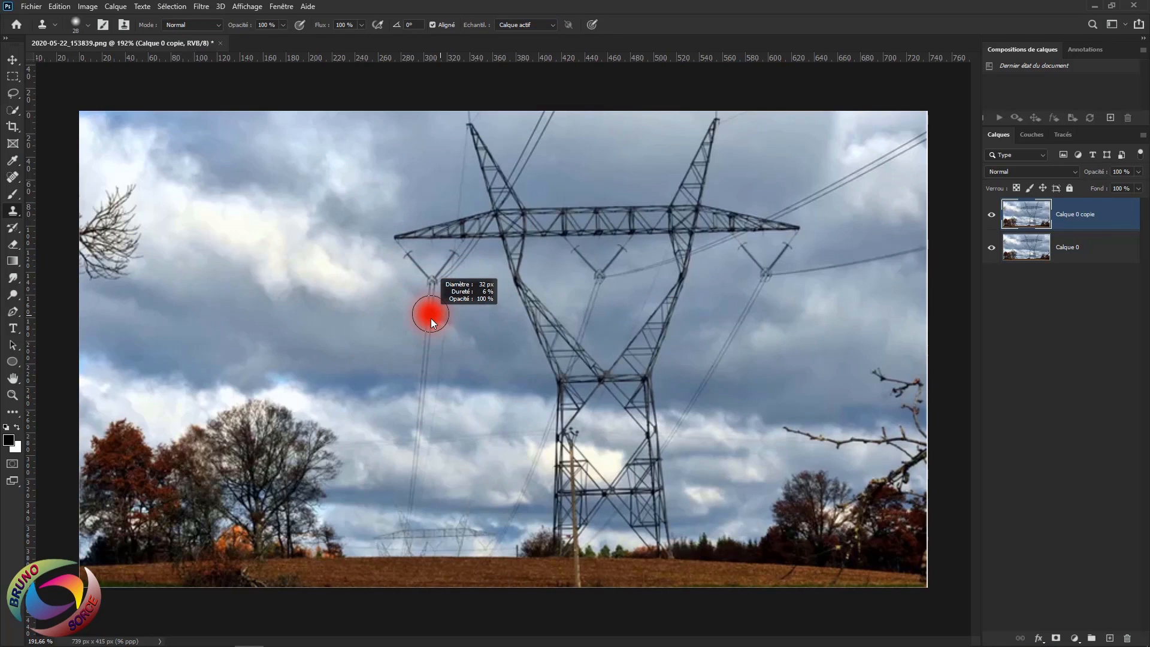
{"action": "right_click", "coordinate": [430, 318]}
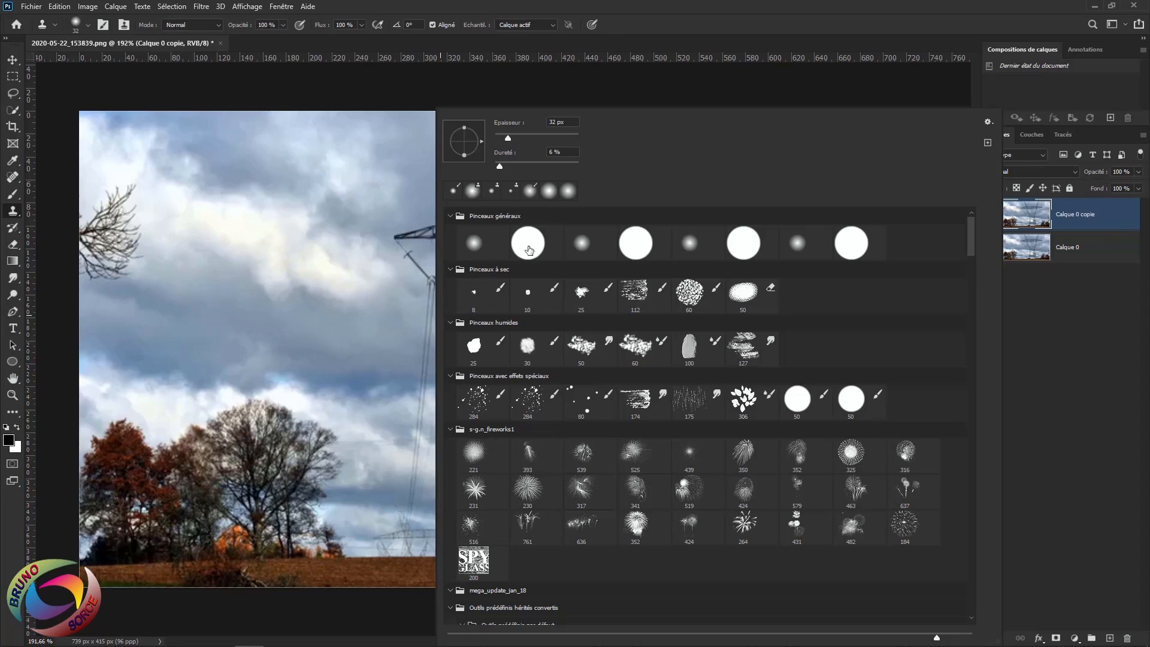
{"action": "left_click", "coordinate": [500, 166]}
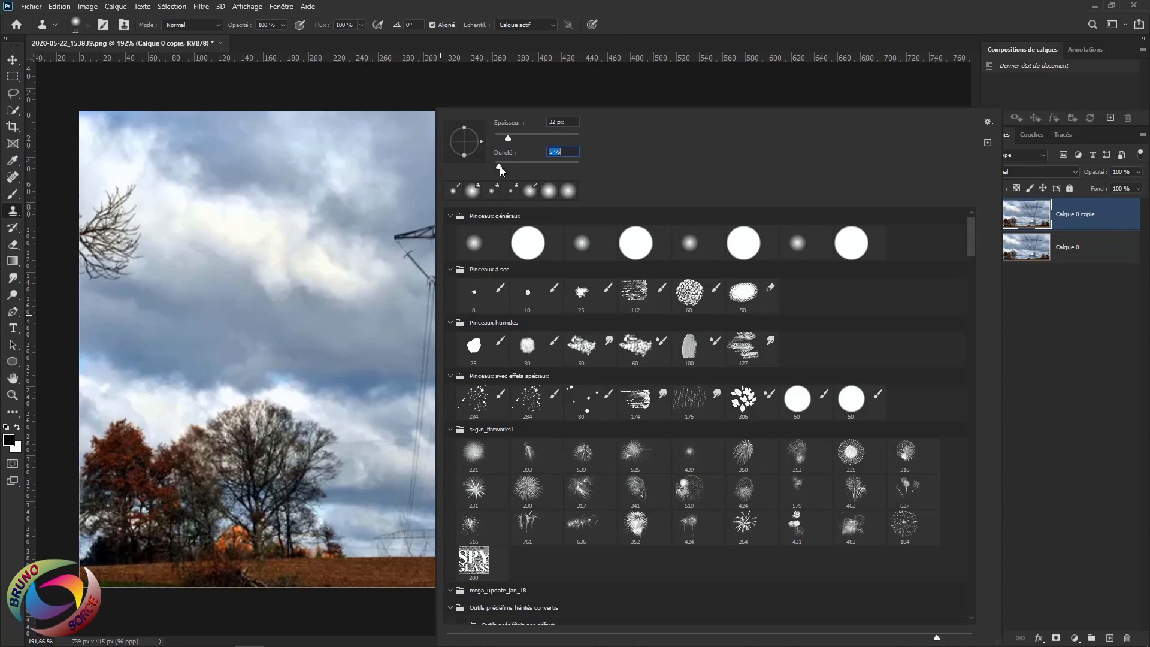
{"action": "left_click", "coordinate": [686, 28]}
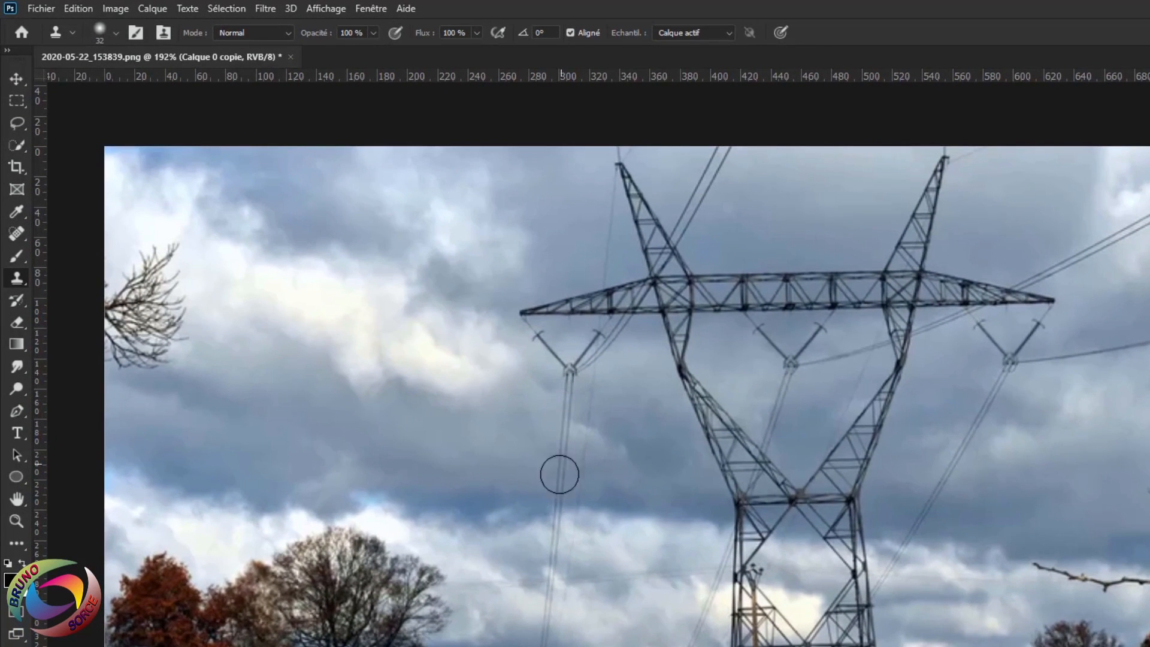
{"action": "key", "text": "bracketleft"}
{"action": "key", "text": "bracketleft"}
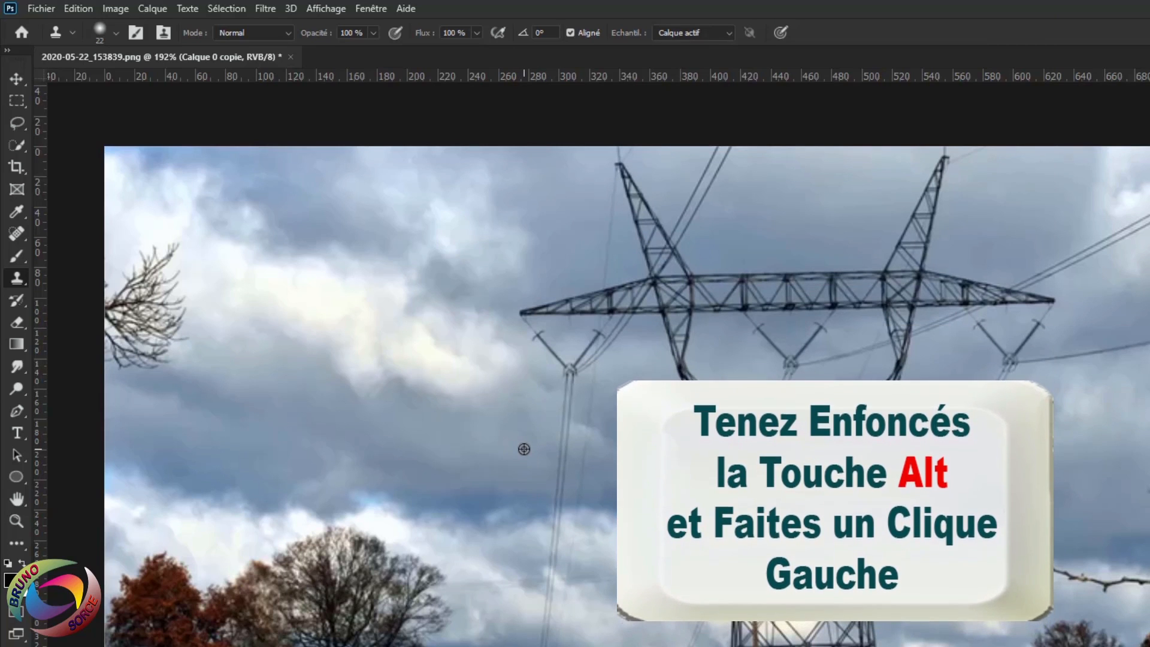
- Clone nearby sky over the cables hanging below the pylon's left insulator, and undo the last stroke
{"action": "left_click", "coordinate": [524, 449], "text": "alt"}
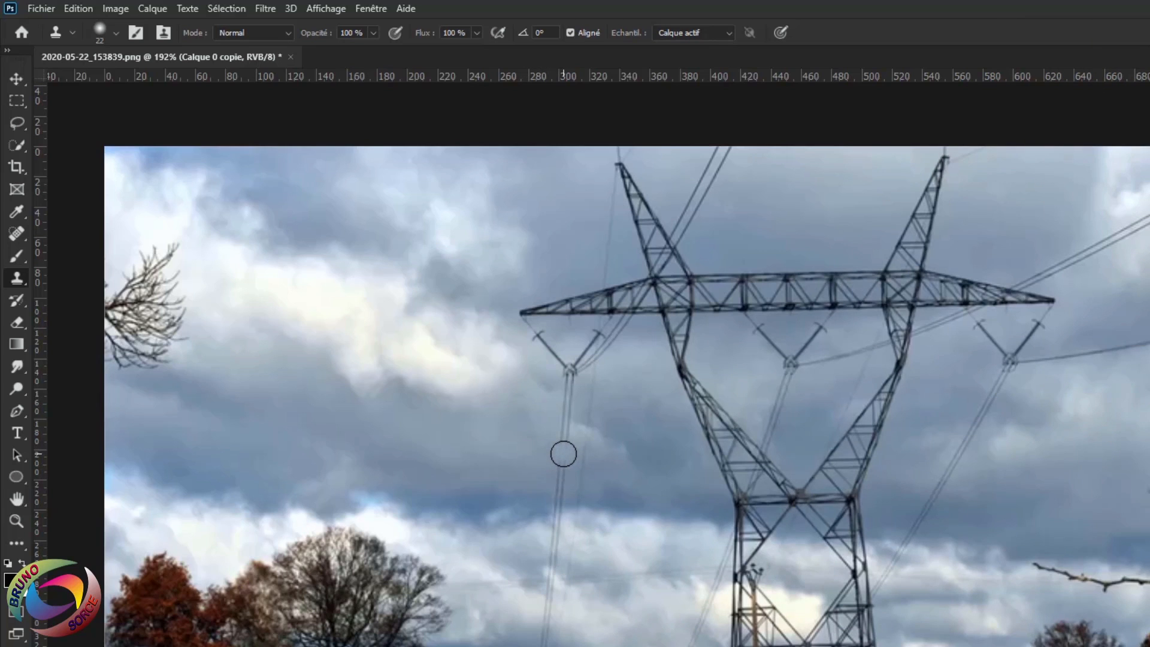
{"action": "left_click", "coordinate": [562, 453]}
{"action": "mouse_move", "coordinate": [564, 452]}
{"action": "left_mouse_down"}
{"action": "mouse_move", "coordinate": [567, 397]}
{"action": "mouse_move", "coordinate": [547, 580]}
{"action": "left_mouse_up"}
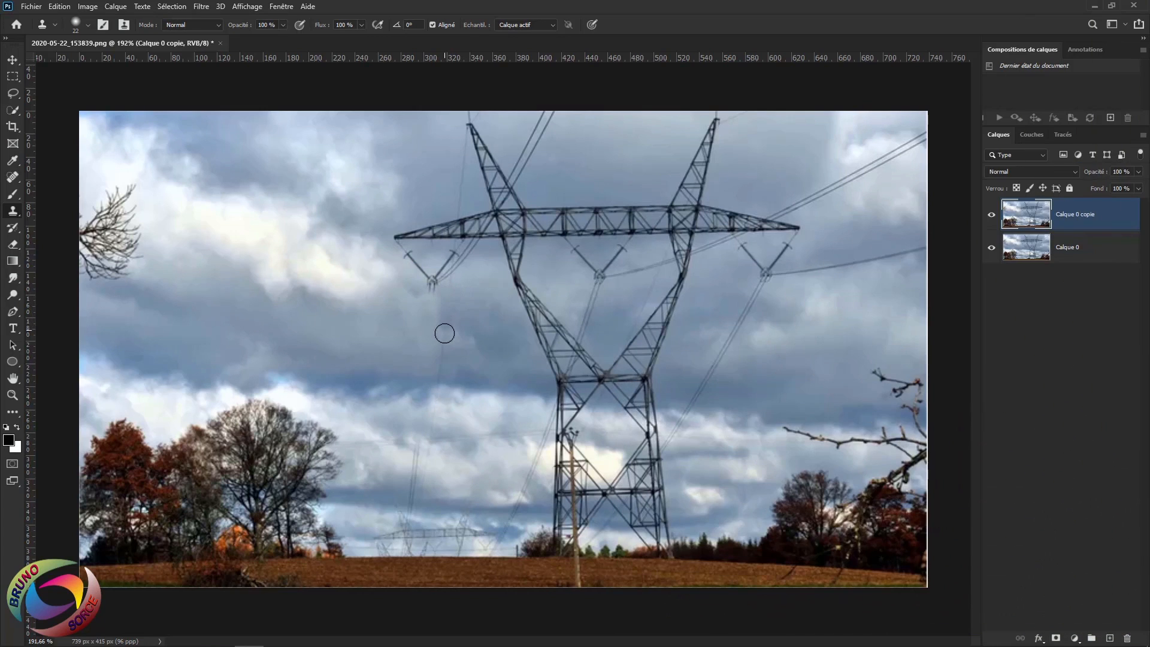
{"action": "left_click_drag", "start_coordinate": [444, 333], "coordinate": [446, 390]}
{"action": "left_click_drag", "start_coordinate": [416, 488], "coordinate": [420, 449]}
{"action": "key", "text": "ctrl+z"}
- Enlarge the brush to 32 px and clone adjacent sky over the double cable above the pylon's upper-left arm, touching up the sky below the left insulator
{"action": "key", "text": "bracketright"}
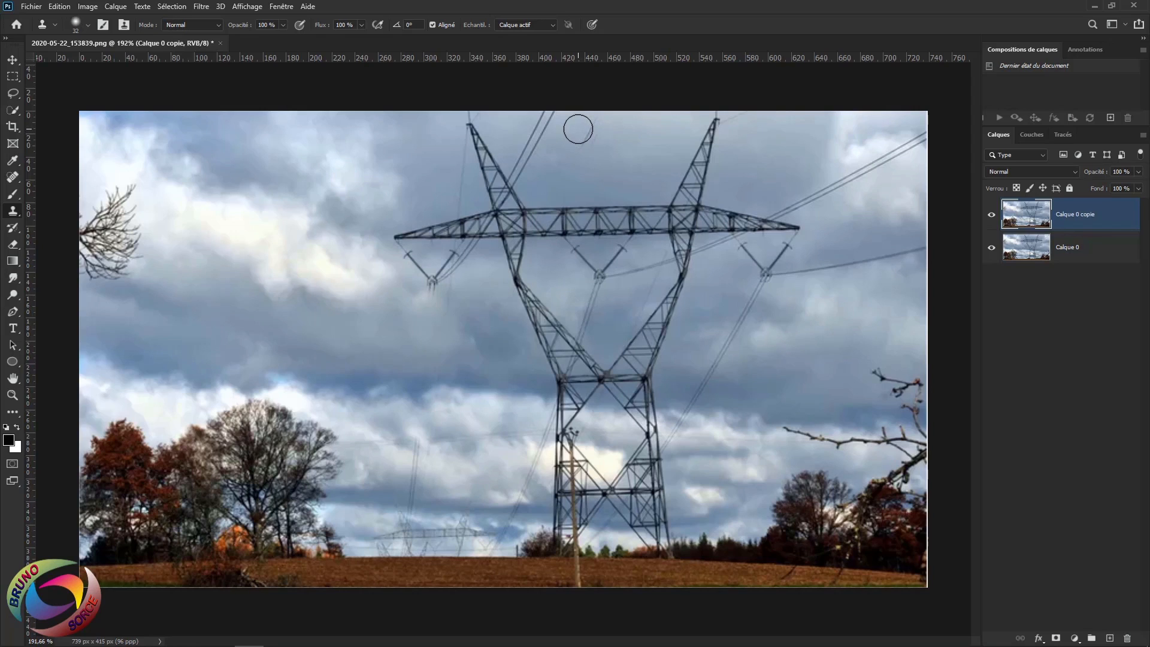
{"action": "key", "text": "alt"}
{"action": "left_click", "coordinate": [578, 128], "text": "alt"}
{"action": "left_click", "coordinate": [542, 126]}
{"action": "mouse_move", "coordinate": [542, 126]}
{"action": "left_mouse_down"}
{"action": "mouse_move", "coordinate": [546, 115]}
{"action": "mouse_move", "coordinate": [524, 169]}
{"action": "left_mouse_up"}
{"action": "left_click", "coordinate": [547, 122]}
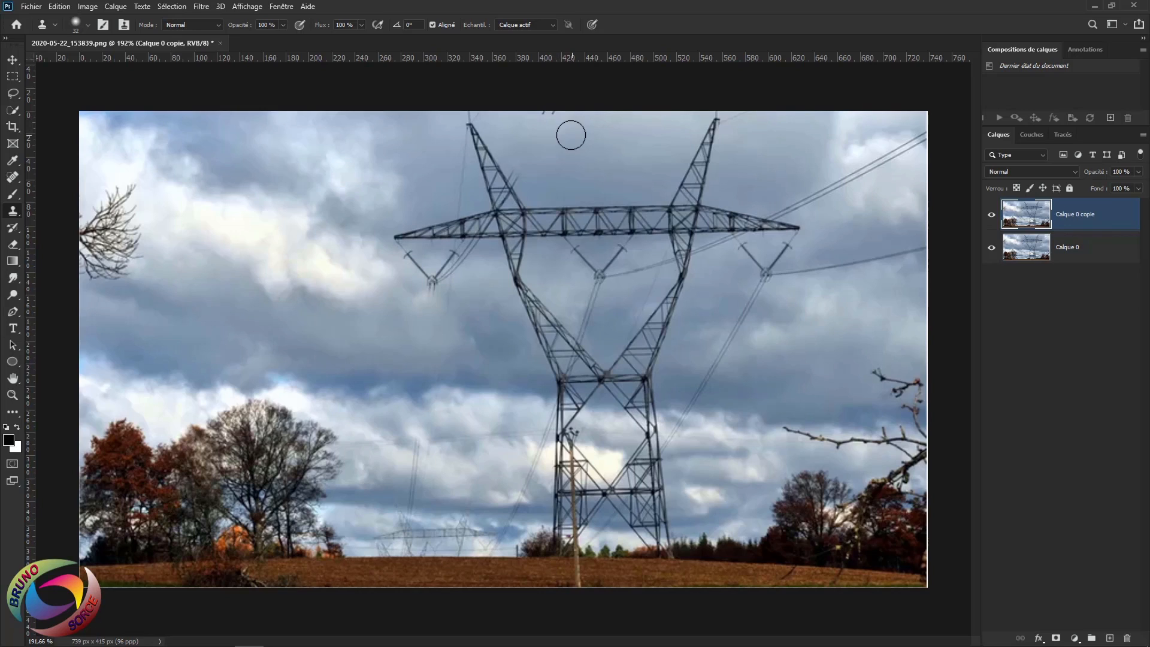
{"action": "left_click_drag", "start_coordinate": [551, 121], "coordinate": [539, 115]}
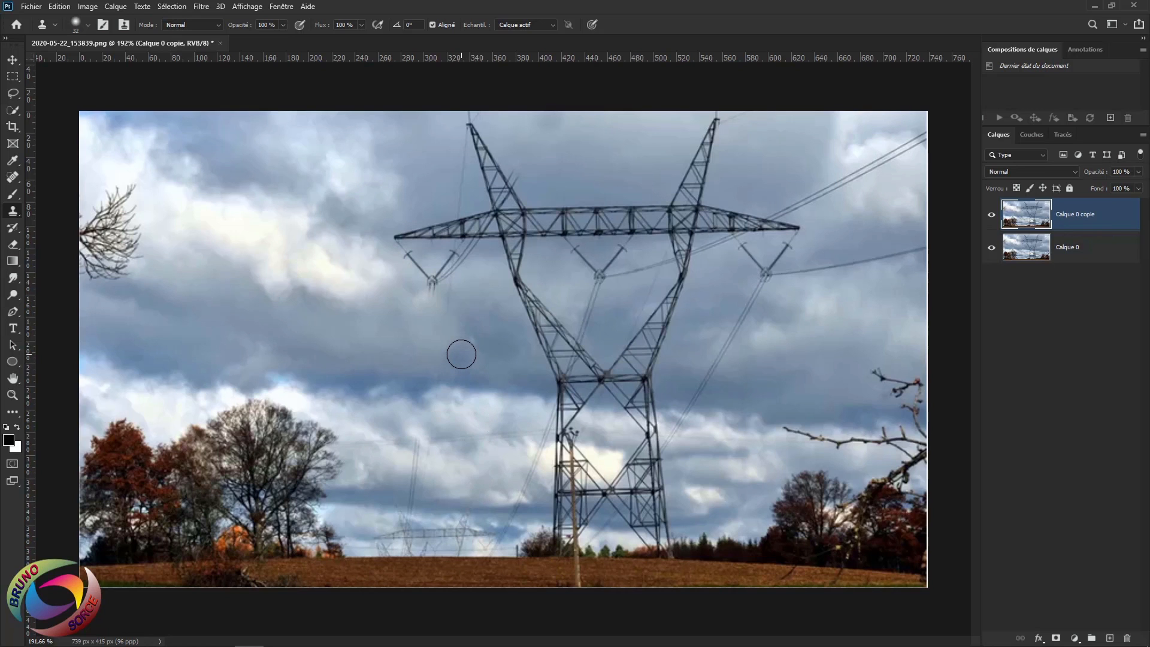
{"action": "mouse_move", "coordinate": [461, 354]}
{"action": "left_mouse_down"}
{"action": "mouse_move", "coordinate": [587, 364]}
{"action": "mouse_move", "coordinate": [447, 384]}
{"action": "left_mouse_up"}
- Remove the double cable between the crossarm's right end and the photo's right edge with the Spot Healing Brush
{"action": "key", "text": "j"}
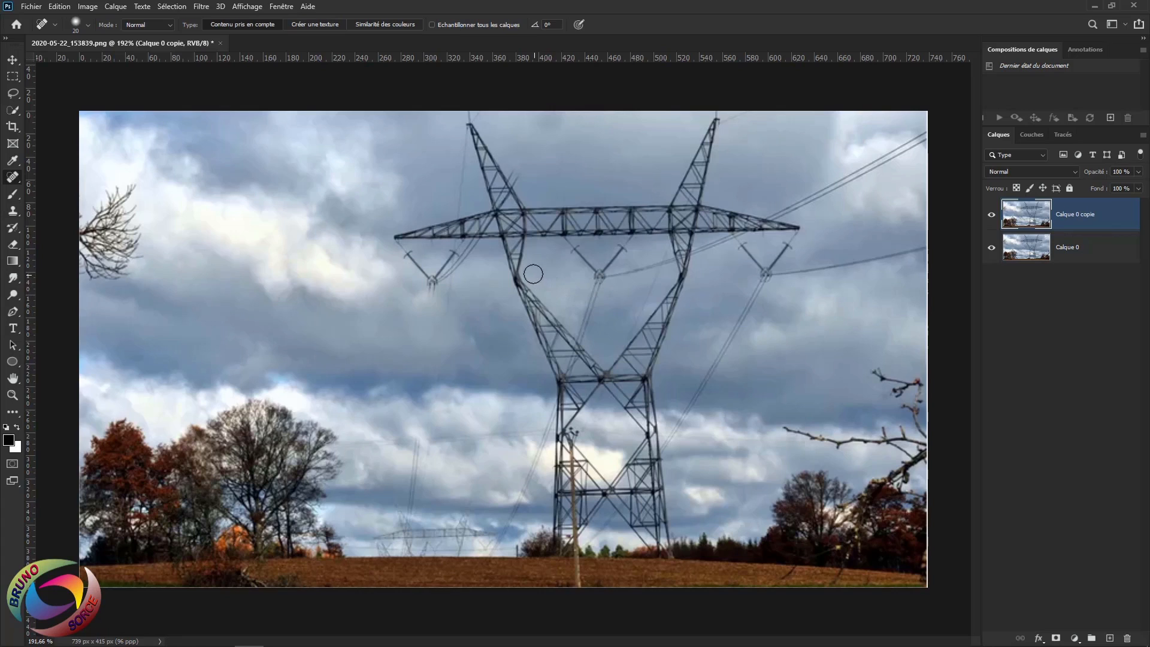
{"action": "right_click", "coordinate": [13, 178]}
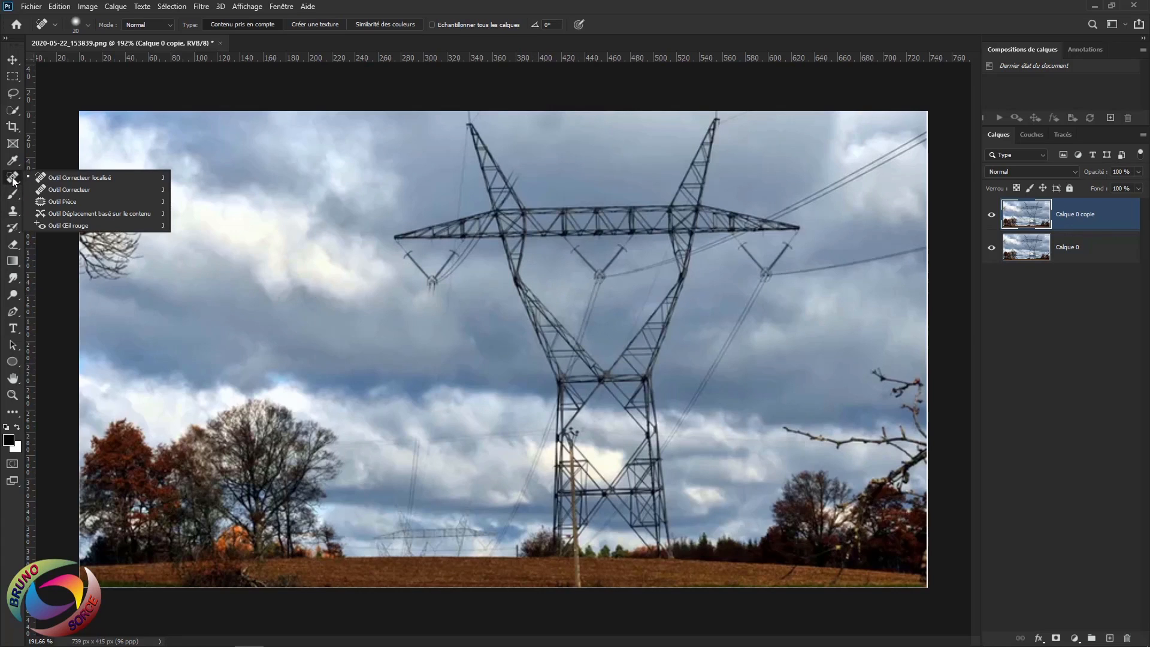
{"action": "left_click", "coordinate": [85, 178]}
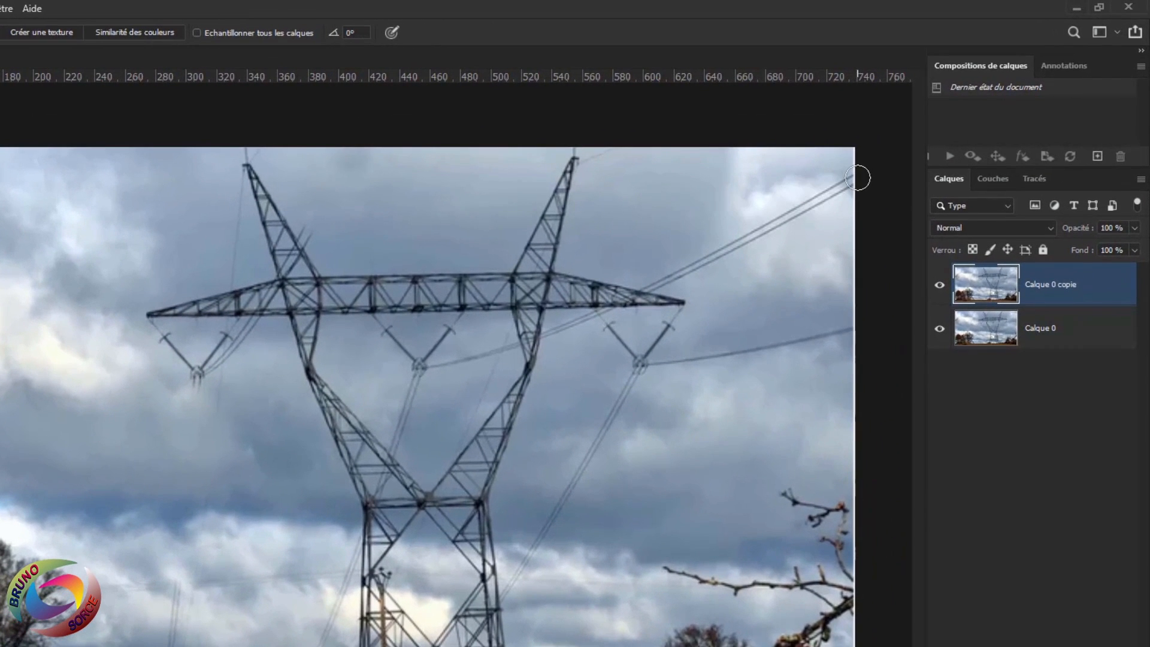
{"action": "left_click", "coordinate": [858, 178]}
{"action": "mouse_move", "coordinate": [857, 178]}
{"action": "left_mouse_down"}
{"action": "mouse_move", "coordinate": [635, 288]}
{"action": "mouse_move", "coordinate": [865, 171]}
{"action": "left_mouse_up"}
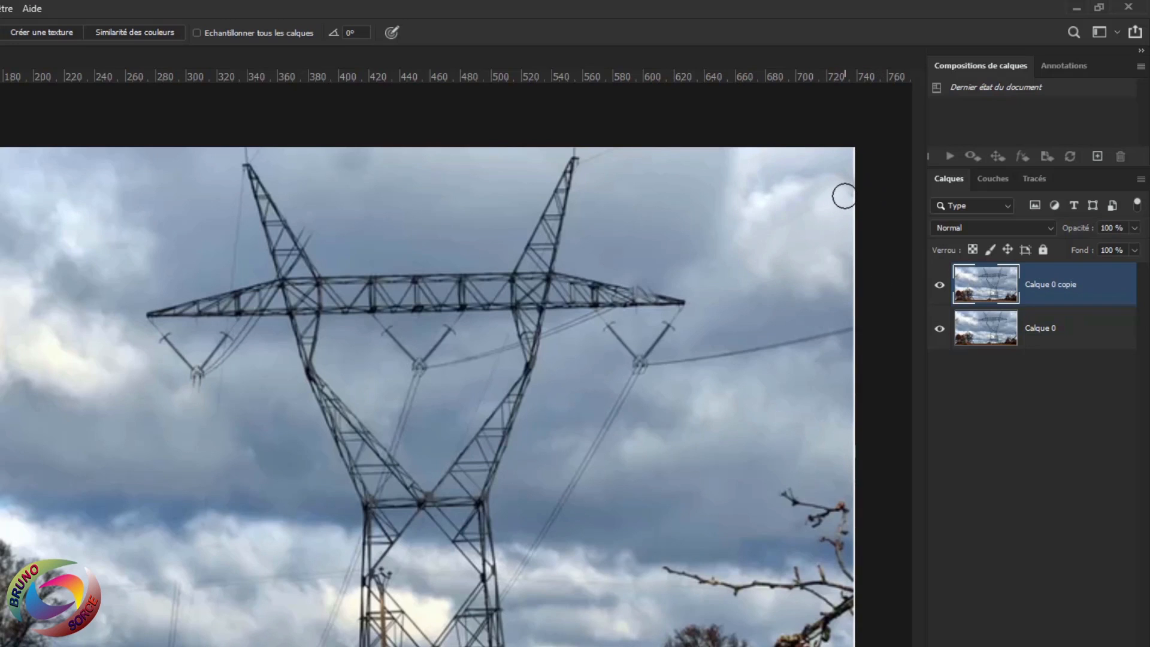
{"action": "left_click_drag", "start_coordinate": [827, 199], "coordinate": [776, 236]}
- Heal away the straight cables descending from the right insulator, then the insulator and its cable to the photo's right edge
{"action": "left_click", "coordinate": [635, 377]}
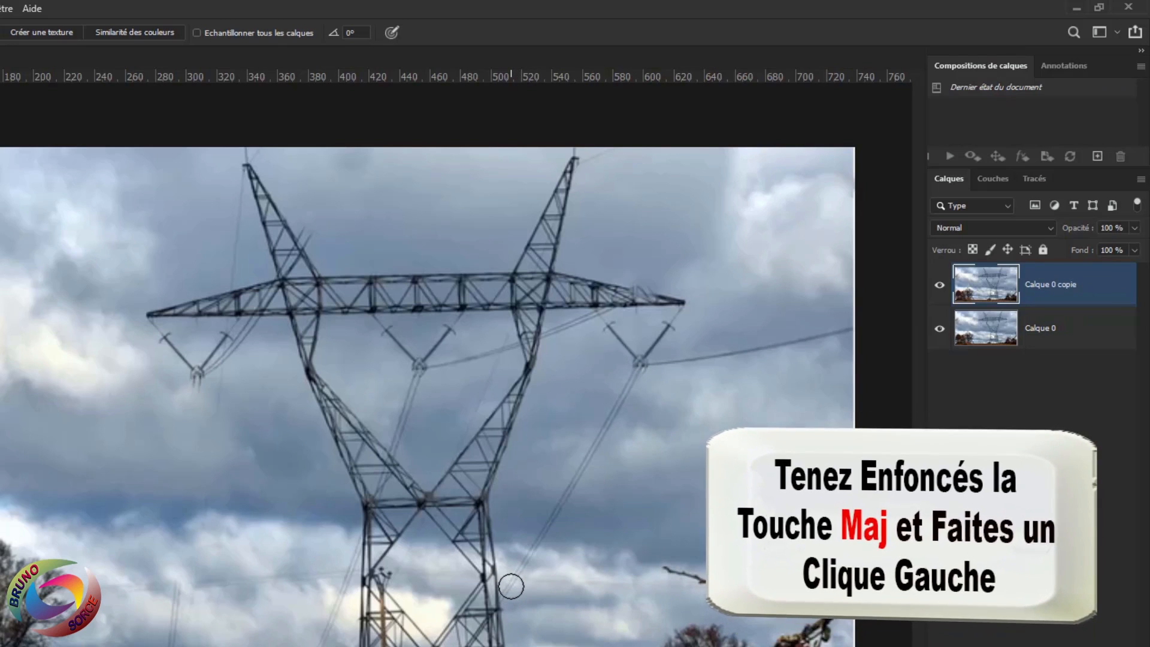
{"action": "left_click", "coordinate": [511, 586], "text": "shift"}
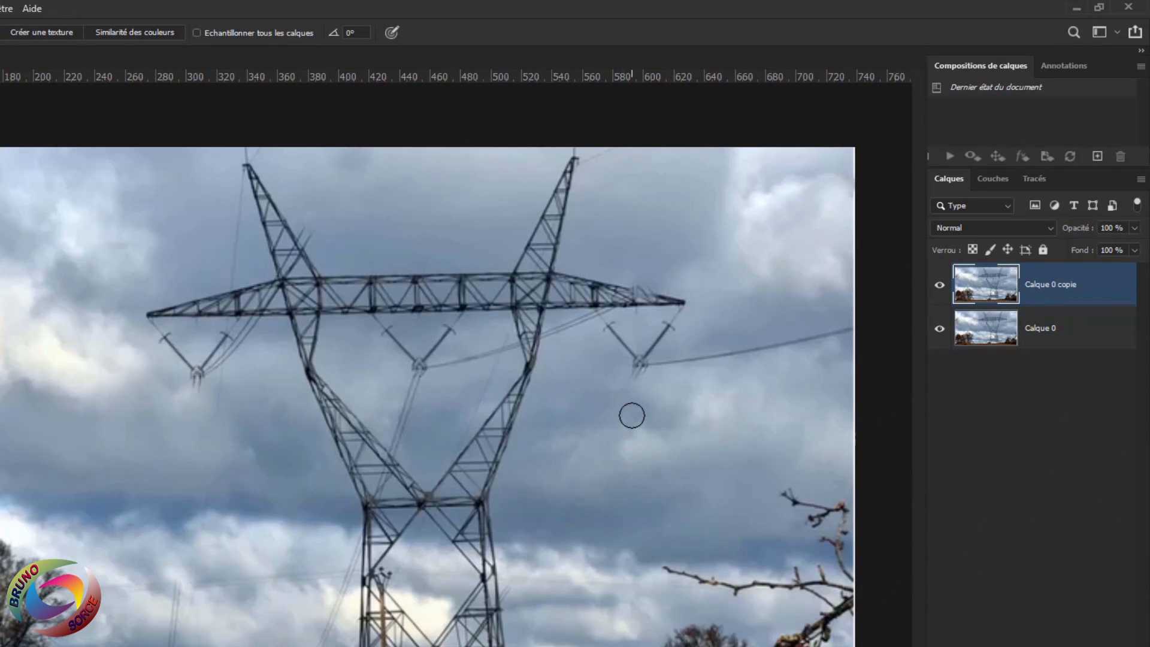
{"action": "mouse_move", "coordinate": [633, 365]}
{"action": "left_mouse_down"}
{"action": "mouse_move", "coordinate": [610, 329]}
{"action": "mouse_move", "coordinate": [644, 361]}
{"action": "mouse_move", "coordinate": [674, 319]}
{"action": "mouse_move", "coordinate": [637, 368]}
{"action": "mouse_move", "coordinate": [859, 327]}
{"action": "left_mouse_up"}
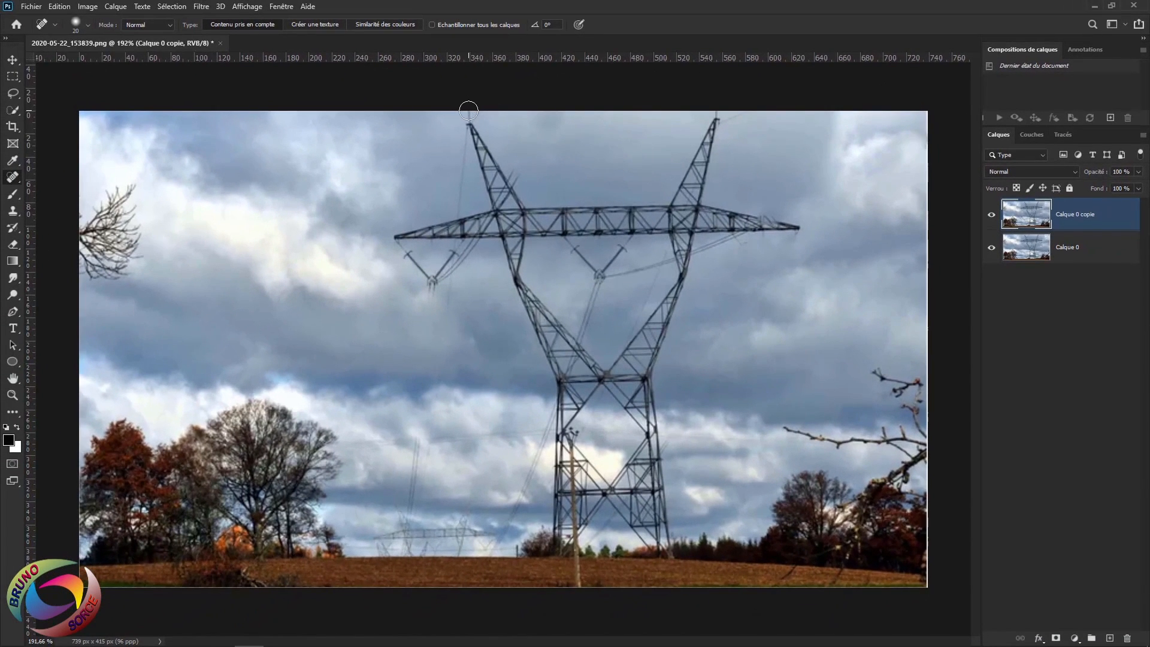
- Remove the pylon's two upper arms and the left insulator with the Spot Healing Brush, and clean up traces around the right arm
{"action": "mouse_move", "coordinate": [469, 110]}
{"action": "left_mouse_down"}
{"action": "mouse_move", "coordinate": [456, 212]}
{"action": "mouse_move", "coordinate": [528, 204]}
{"action": "mouse_move", "coordinate": [514, 174]}
{"action": "mouse_move", "coordinate": [511, 194]}
{"action": "mouse_move", "coordinate": [485, 183]}
{"action": "mouse_move", "coordinate": [492, 190]}
{"action": "mouse_move", "coordinate": [471, 128]}
{"action": "mouse_move", "coordinate": [498, 166]}
{"action": "mouse_move", "coordinate": [467, 114]}
{"action": "mouse_move", "coordinate": [495, 191]}
{"action": "mouse_move", "coordinate": [454, 206]}
{"action": "left_mouse_up"}
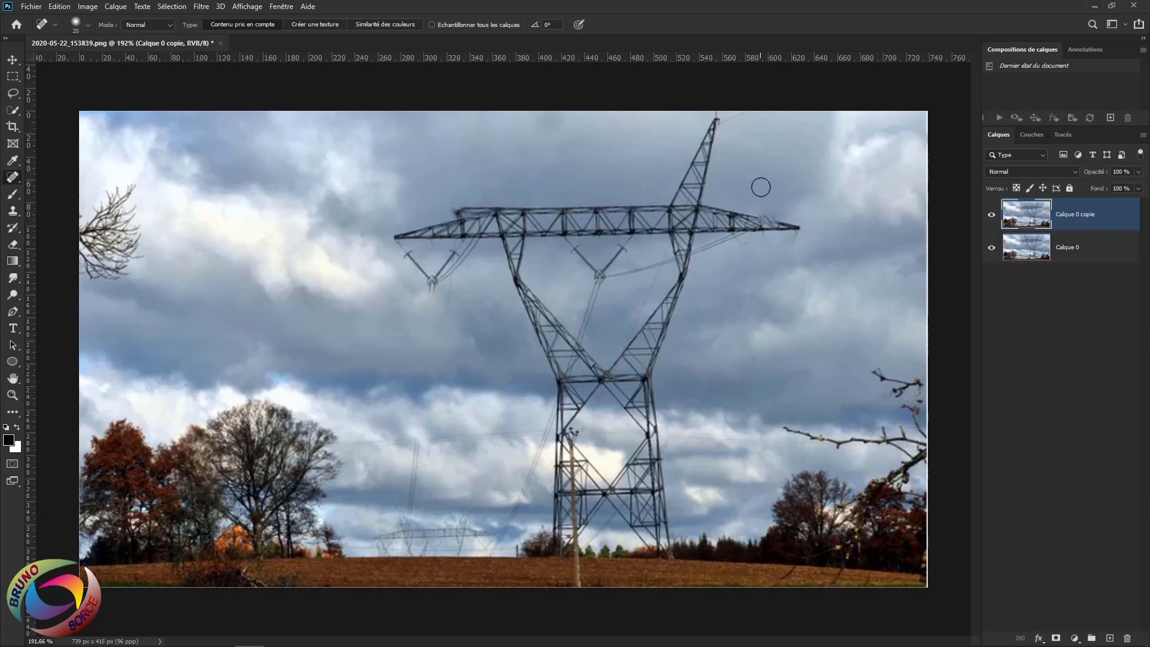
{"action": "mouse_move", "coordinate": [741, 114]}
{"action": "left_mouse_down"}
{"action": "mouse_move", "coordinate": [703, 136]}
{"action": "mouse_move", "coordinate": [676, 206]}
{"action": "mouse_move", "coordinate": [719, 112]}
{"action": "mouse_move", "coordinate": [692, 219]}
{"action": "mouse_move", "coordinate": [726, 110]}
{"action": "mouse_move", "coordinate": [701, 230]}
{"action": "left_mouse_up"}
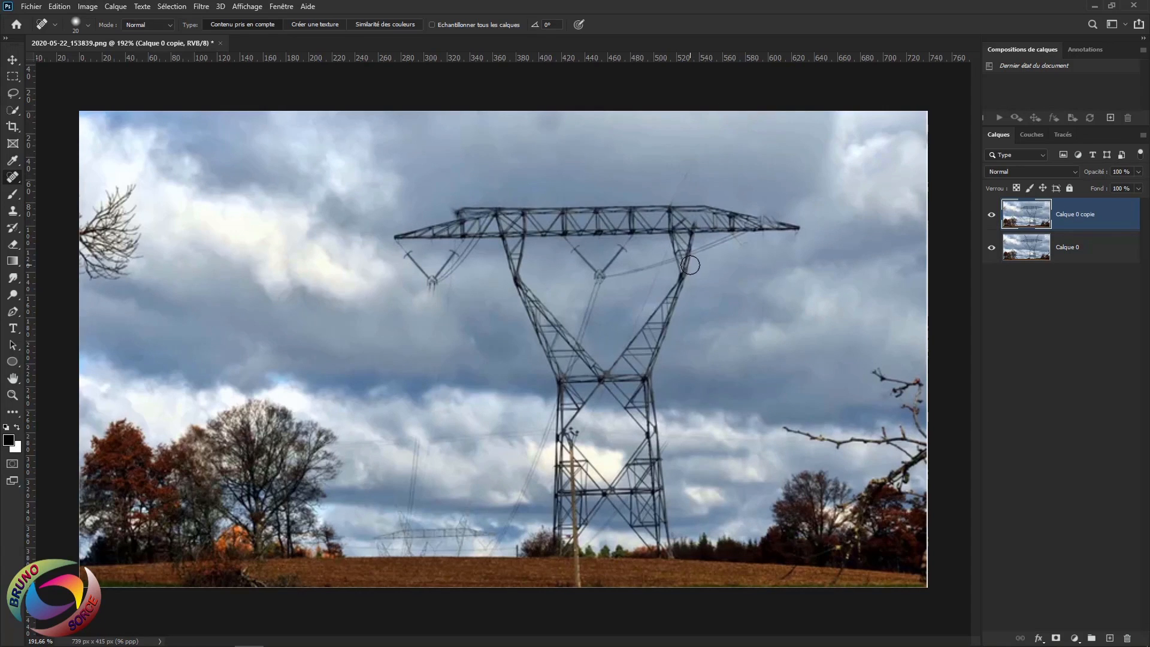
{"action": "mouse_move", "coordinate": [458, 302]}
{"action": "left_mouse_down"}
{"action": "mouse_move", "coordinate": [427, 285]}
{"action": "mouse_move", "coordinate": [470, 249]}
{"action": "mouse_move", "coordinate": [395, 257]}
{"action": "mouse_move", "coordinate": [431, 283]}
{"action": "mouse_move", "coordinate": [443, 263]}
{"action": "mouse_move", "coordinate": [403, 257]}
{"action": "mouse_move", "coordinate": [424, 262]}
{"action": "mouse_move", "coordinate": [433, 283]}
{"action": "mouse_move", "coordinate": [444, 261]}
{"action": "mouse_move", "coordinate": [449, 287]}
{"action": "left_mouse_up"}
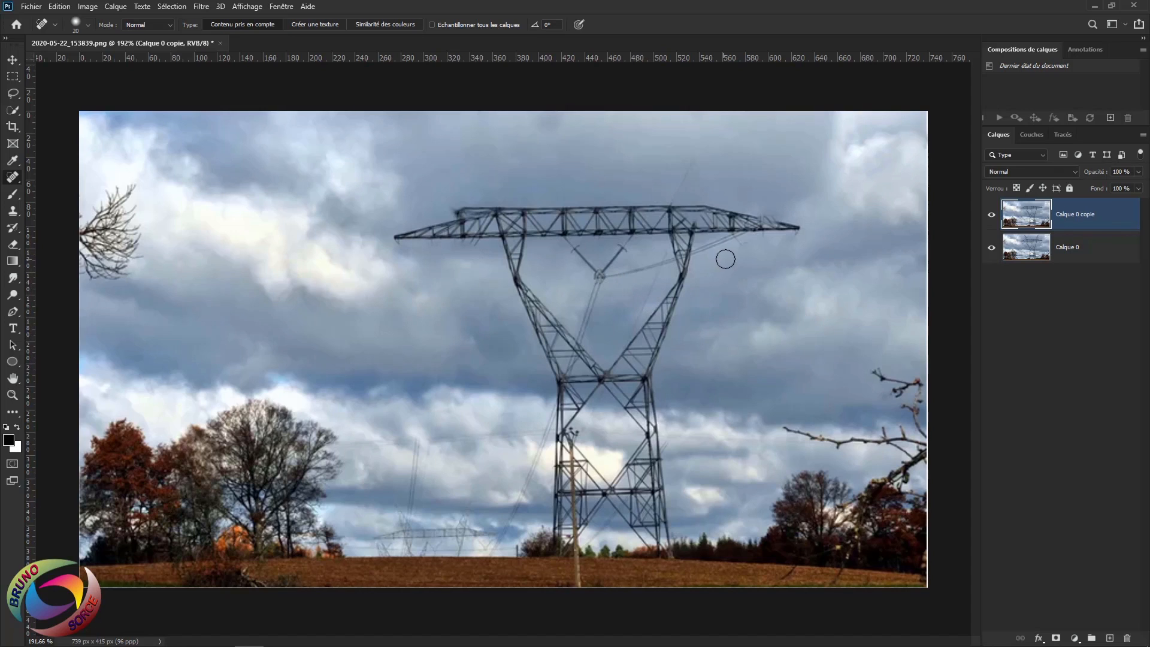
{"action": "left_click_drag", "start_coordinate": [750, 252], "coordinate": [740, 247]}
{"action": "left_click_drag", "start_coordinate": [696, 154], "coordinate": [675, 201]}
- Heal away the faint cables crossing the clouds between the pylon and the left-hand trees
{"action": "mouse_move", "coordinate": [541, 426]}
{"action": "left_mouse_down"}
{"action": "mouse_move", "coordinate": [511, 519]}
{"action": "mouse_move", "coordinate": [452, 522]}
{"action": "mouse_move", "coordinate": [483, 480]}
{"action": "mouse_move", "coordinate": [467, 520]}
{"action": "left_mouse_up"}
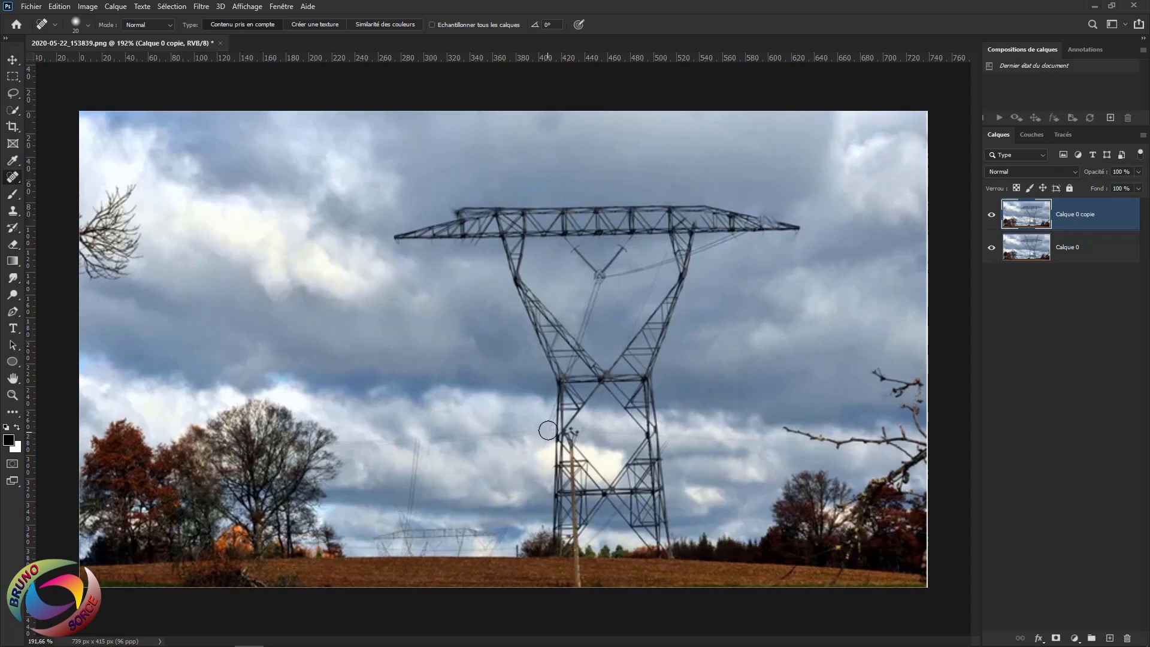
{"action": "mouse_move", "coordinate": [541, 427]}
{"action": "left_mouse_down"}
{"action": "mouse_move", "coordinate": [382, 453]}
{"action": "mouse_move", "coordinate": [434, 429]}
{"action": "left_mouse_up"}
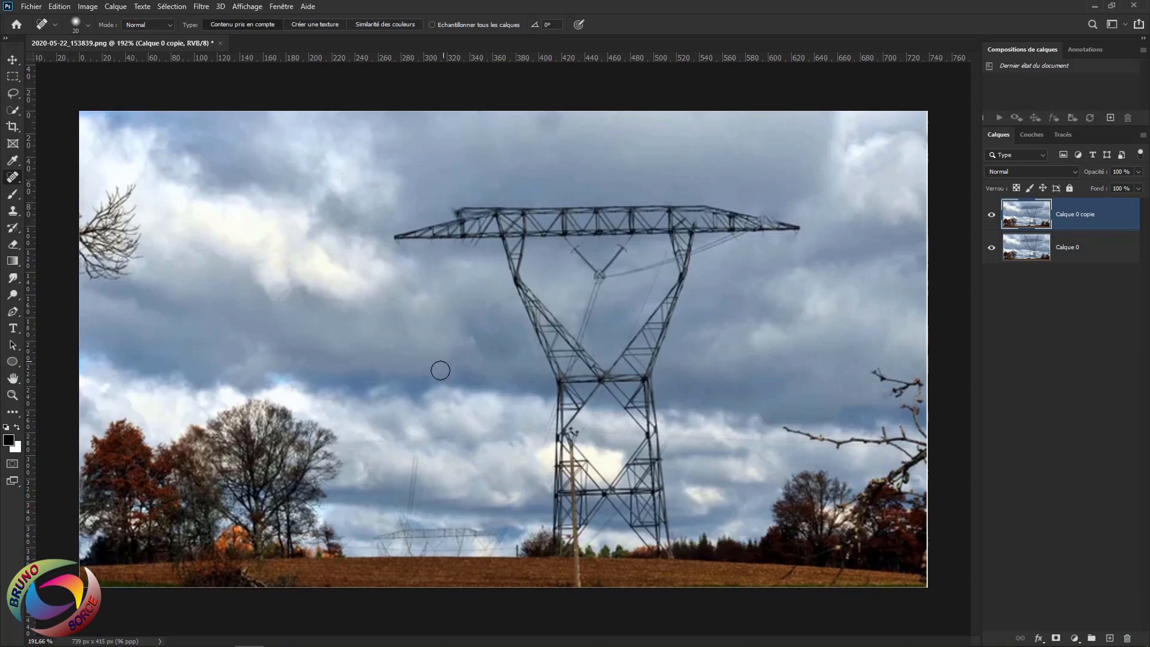
{"action": "mouse_move", "coordinate": [439, 369]}
{"action": "left_mouse_down"}
{"action": "mouse_move", "coordinate": [434, 424]}
{"action": "mouse_move", "coordinate": [342, 444]}
{"action": "left_mouse_up"}
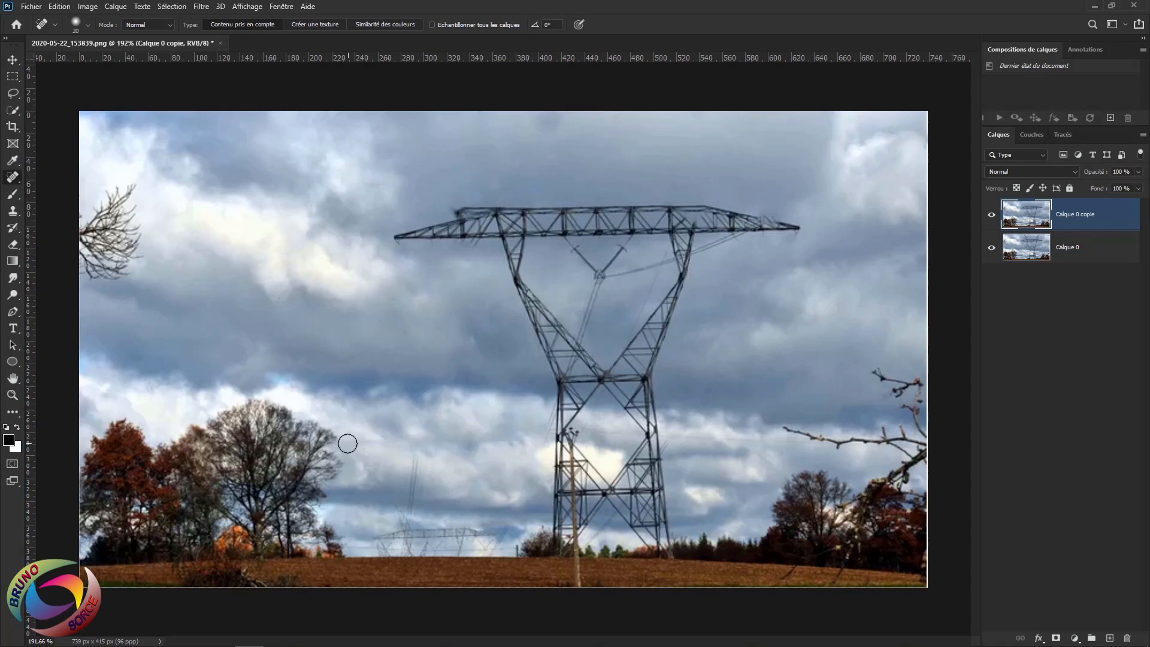
- Remove the small distant pylon with its cables and the part of the pole standing in the field with the Spot Healing Brush
{"action": "left_click_drag", "start_coordinate": [423, 448], "coordinate": [406, 517]}
{"action": "mouse_move", "coordinate": [375, 532]}
{"action": "left_mouse_down"}
{"action": "mouse_move", "coordinate": [501, 531]}
{"action": "mouse_move", "coordinate": [371, 533]}
{"action": "left_mouse_up"}
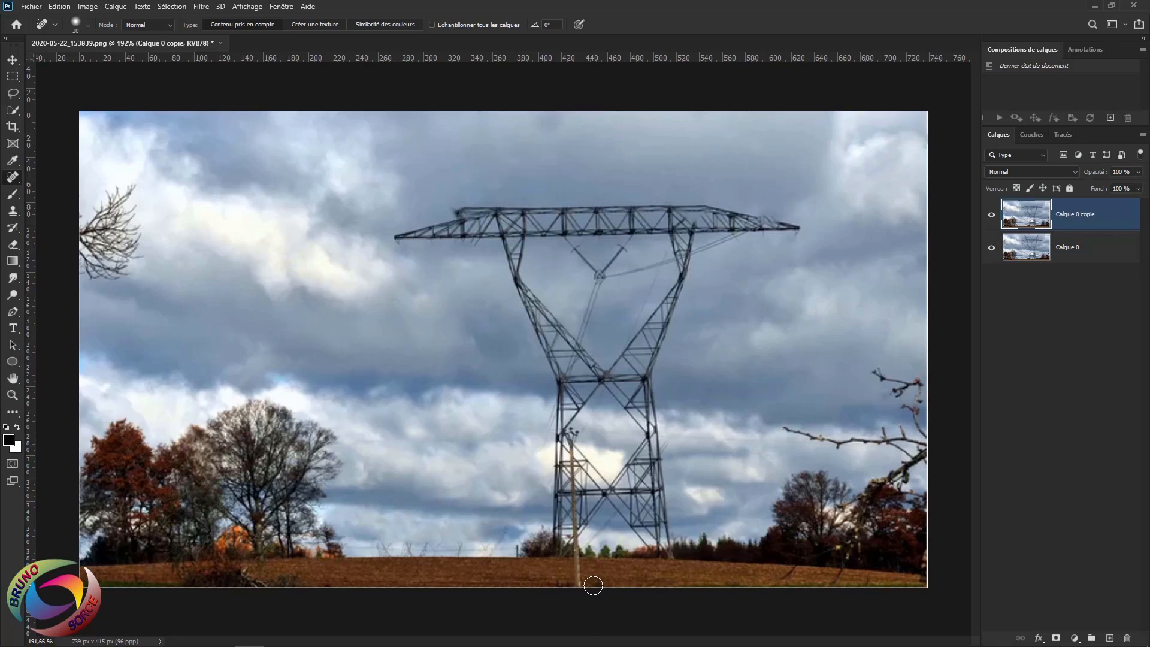
{"action": "mouse_move", "coordinate": [591, 580]}
{"action": "left_mouse_down"}
{"action": "mouse_move", "coordinate": [569, 578]}
{"action": "mouse_move", "coordinate": [579, 570]}
{"action": "left_mouse_up"}
{"action": "left_click_drag", "start_coordinate": [416, 459], "coordinate": [413, 499]}
- Outline the large pylon's crossarm and body with a loose Lasso selection, stopping above the tree line
{"action": "left_click", "coordinate": [13, 95]}
{"action": "right_click", "coordinate": [14, 94]}
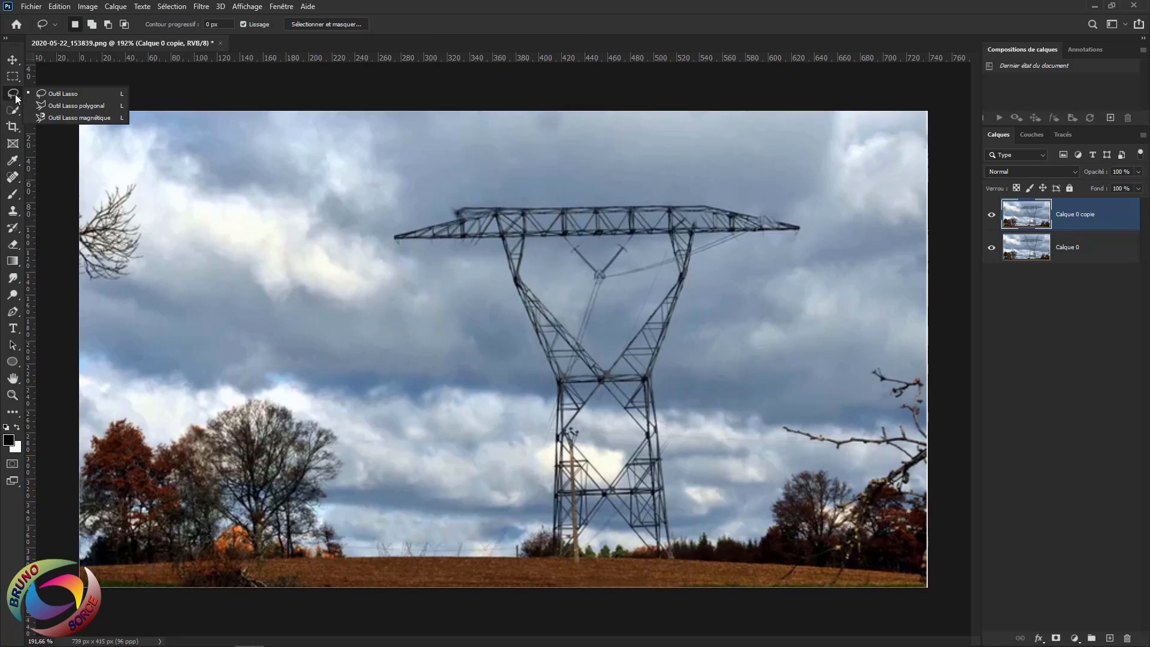
{"action": "left_click", "coordinate": [63, 94]}
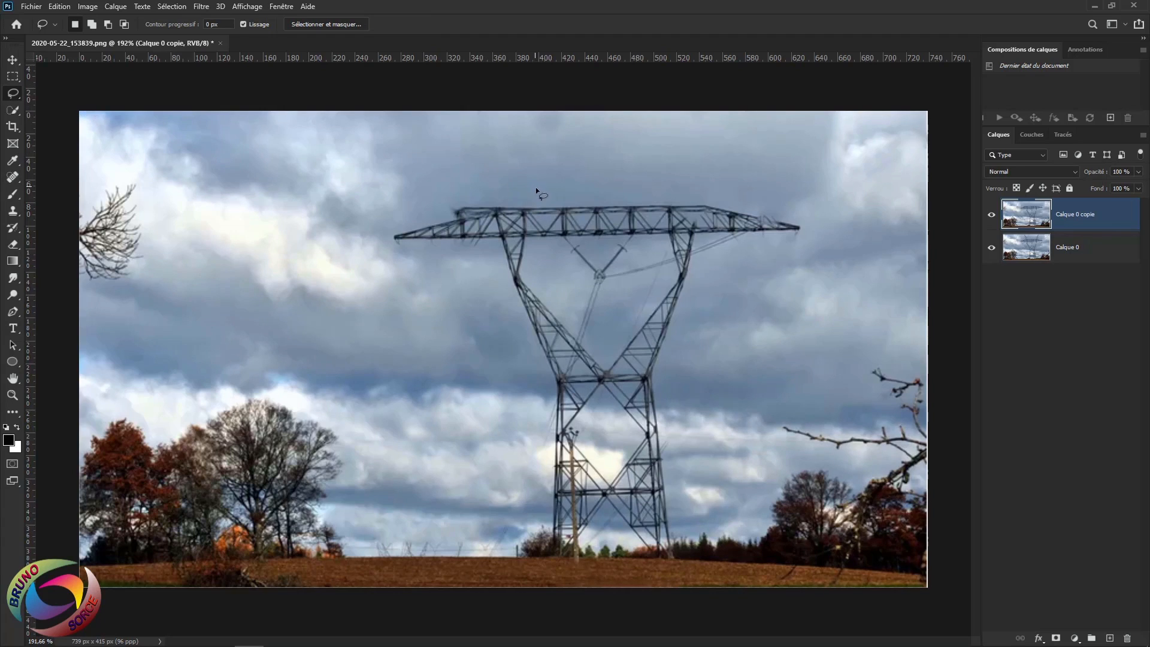
{"action": "left_click_drag", "start_coordinate": [548, 190], "coordinate": [470, 193]}
{"action": "mouse_move", "coordinate": [479, 269]}
{"action": "left_mouse_down"}
{"action": "mouse_move", "coordinate": [504, 299]}
{"action": "mouse_move", "coordinate": [516, 346]}
{"action": "left_mouse_up"}
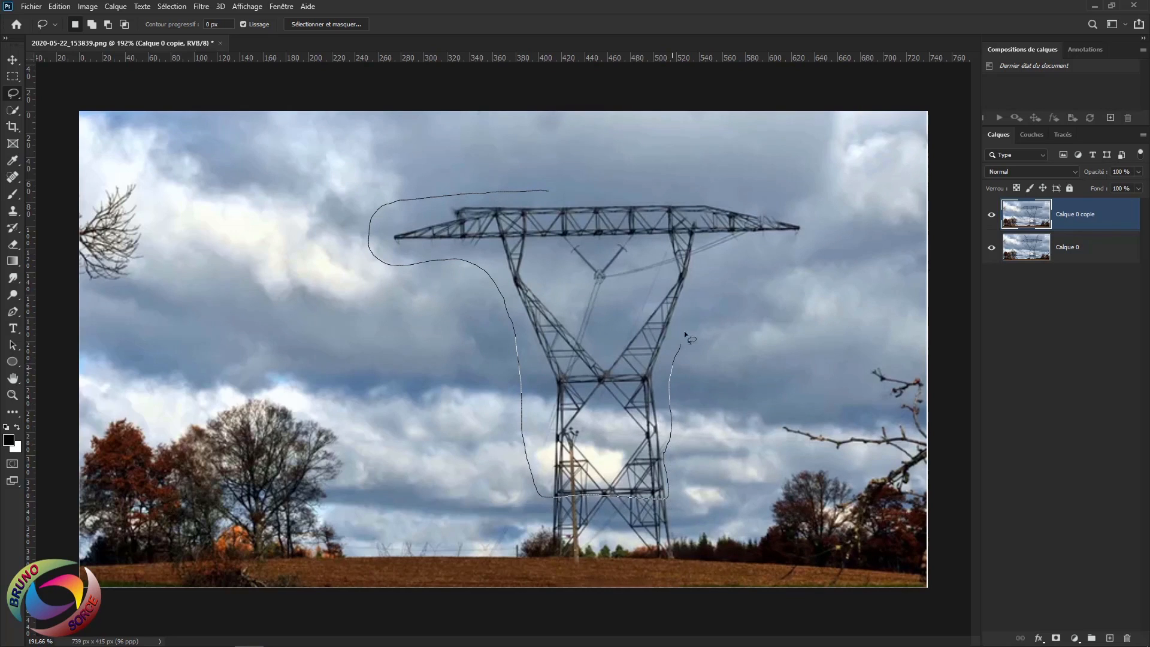
{"action": "left_click_drag", "start_coordinate": [720, 250], "coordinate": [800, 239]}
{"action": "left_click_drag", "start_coordinate": [677, 186], "coordinate": [677, 186]}
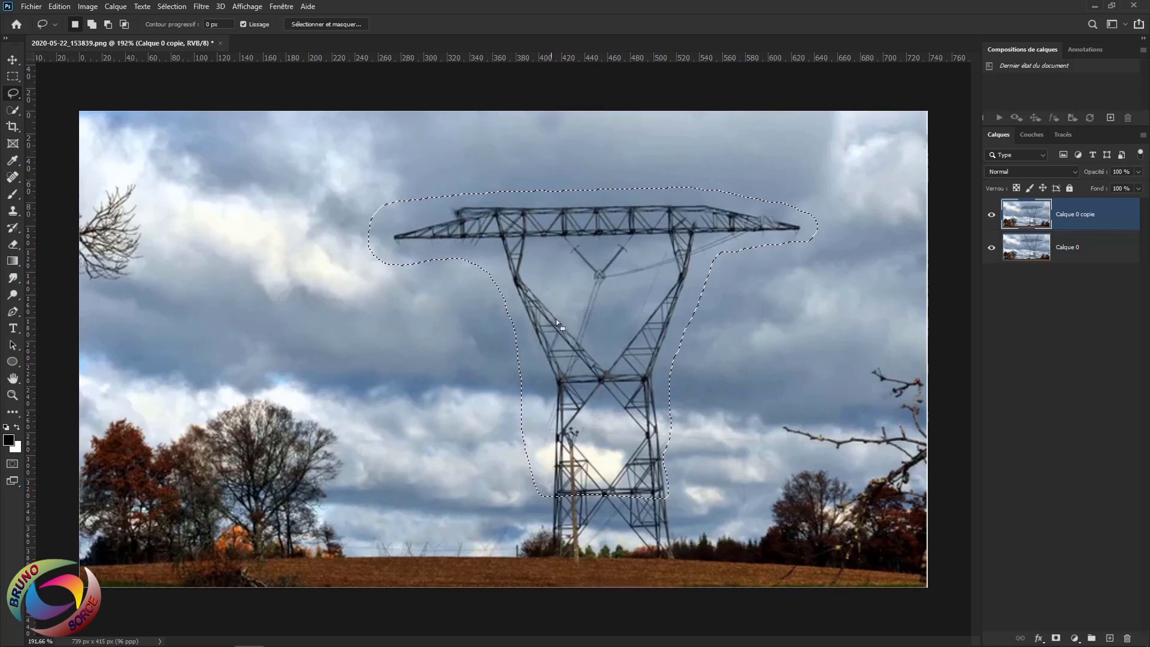
- Fill the selected pylon area using Contenu pris en compte (content-aware), then clear the selection
{"action": "right_click", "coordinate": [584, 284]}
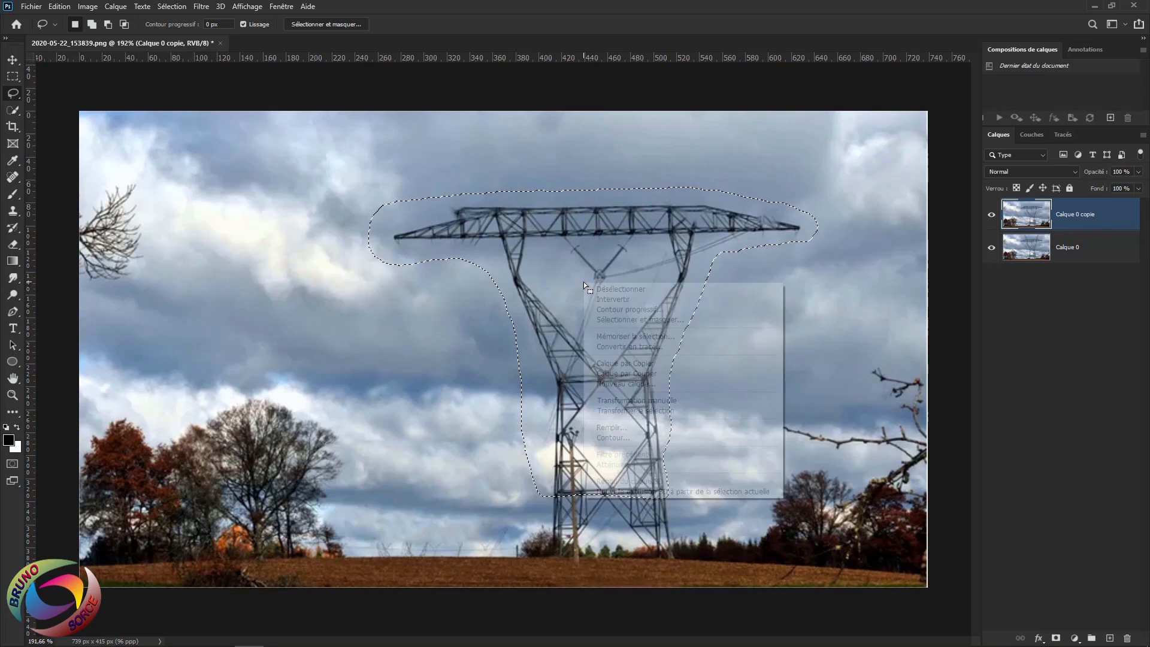
{"action": "left_click", "coordinate": [611, 427]}
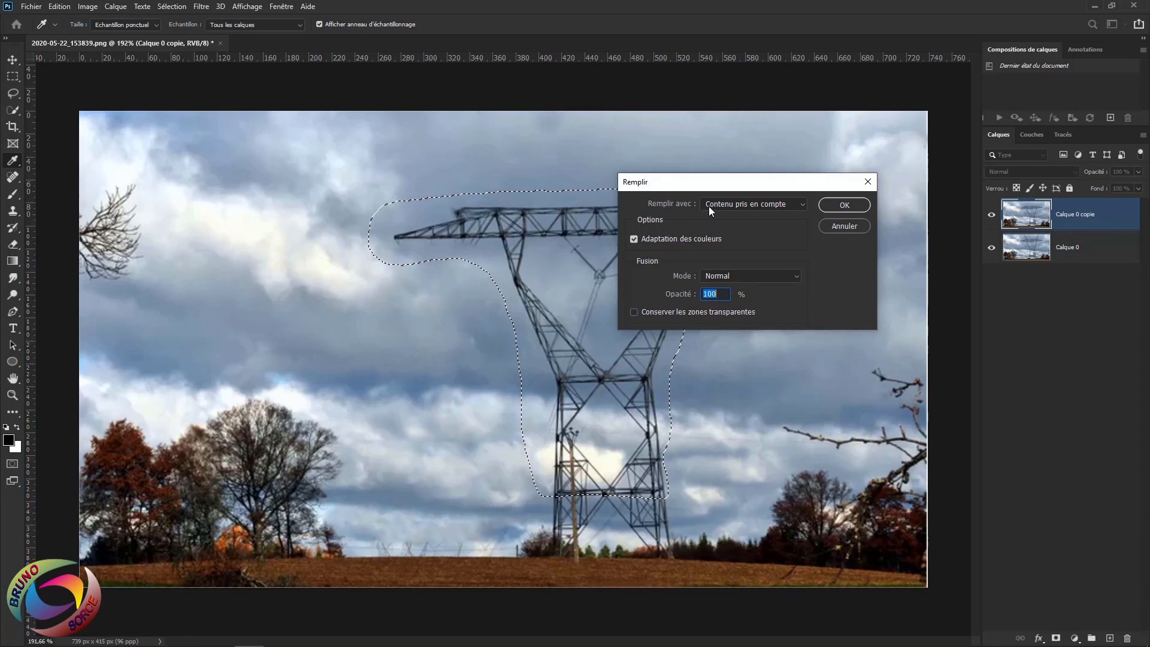
{"action": "left_click", "coordinate": [752, 206]}
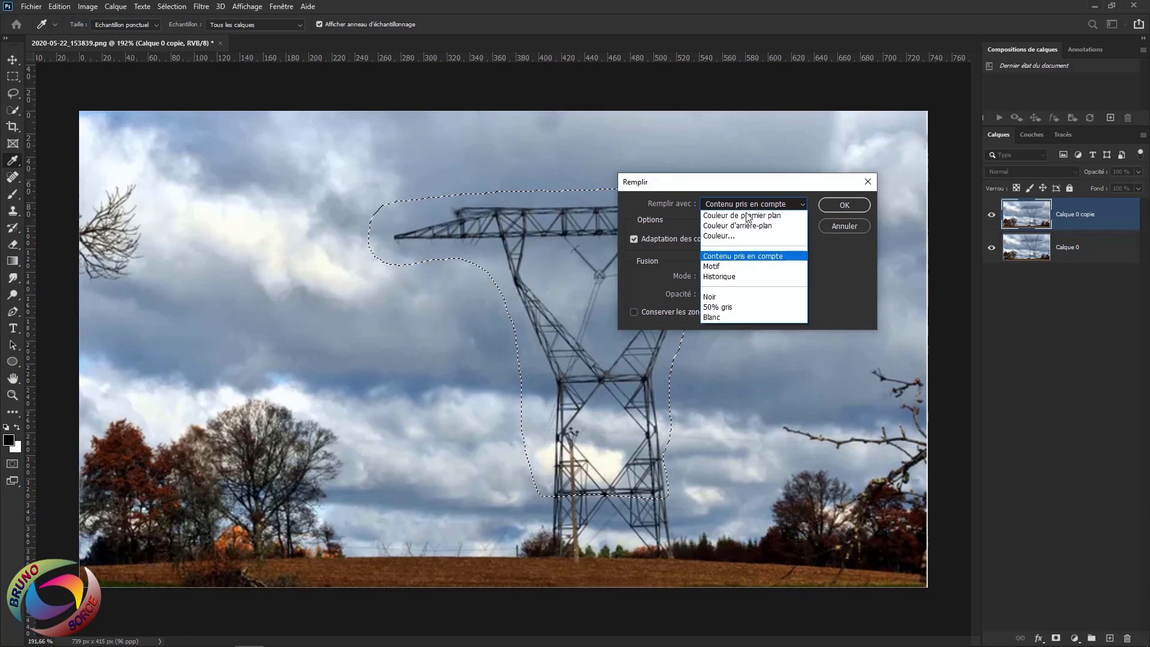
{"action": "left_click", "coordinate": [722, 256]}
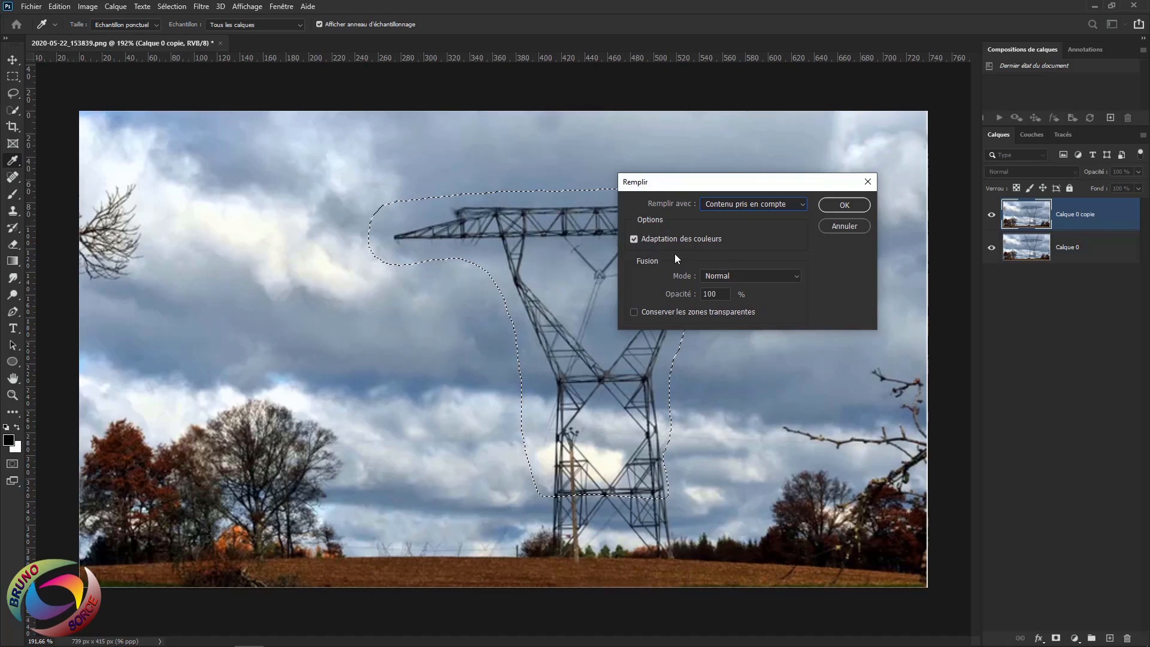
{"action": "left_click", "coordinate": [842, 205]}
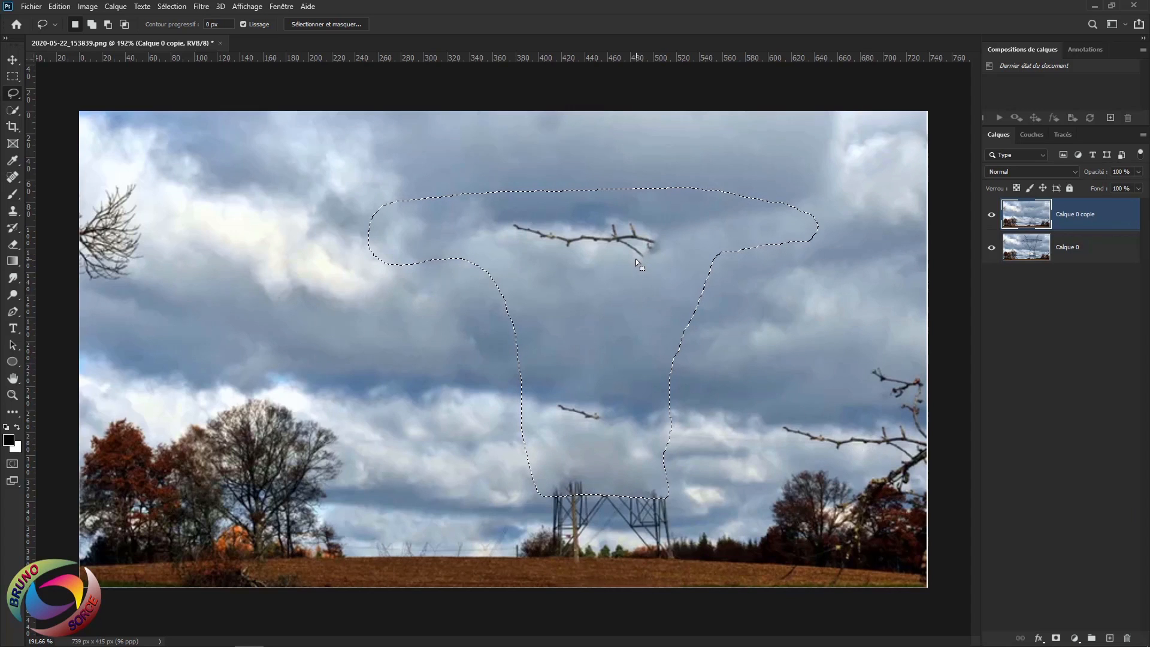
{"action": "key", "text": "ctrl+d"}
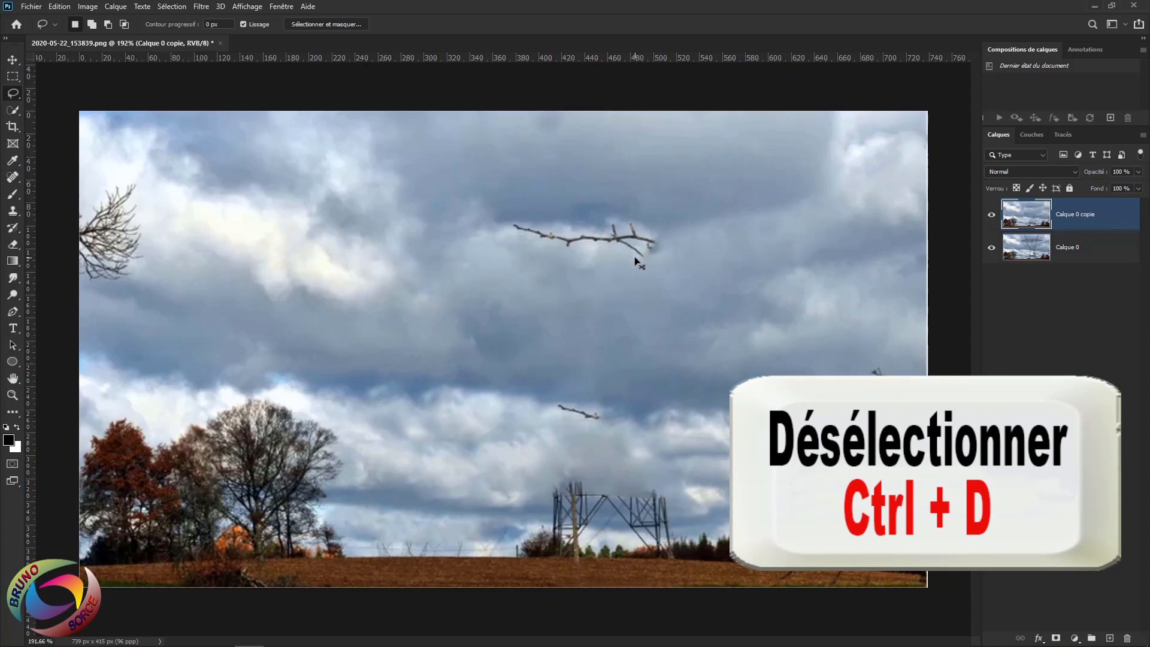
- Outline the larger stray branch in the sky with the Lasso, fill it using Contenu pris en compte, and deselect
{"action": "mouse_move", "coordinate": [659, 223]}
{"action": "left_mouse_down"}
{"action": "mouse_move", "coordinate": [540, 207]}
{"action": "mouse_move", "coordinate": [497, 218]}
{"action": "mouse_move", "coordinate": [556, 254]}
{"action": "left_mouse_up"}
{"action": "left_click_drag", "start_coordinate": [663, 224], "coordinate": [663, 234]}
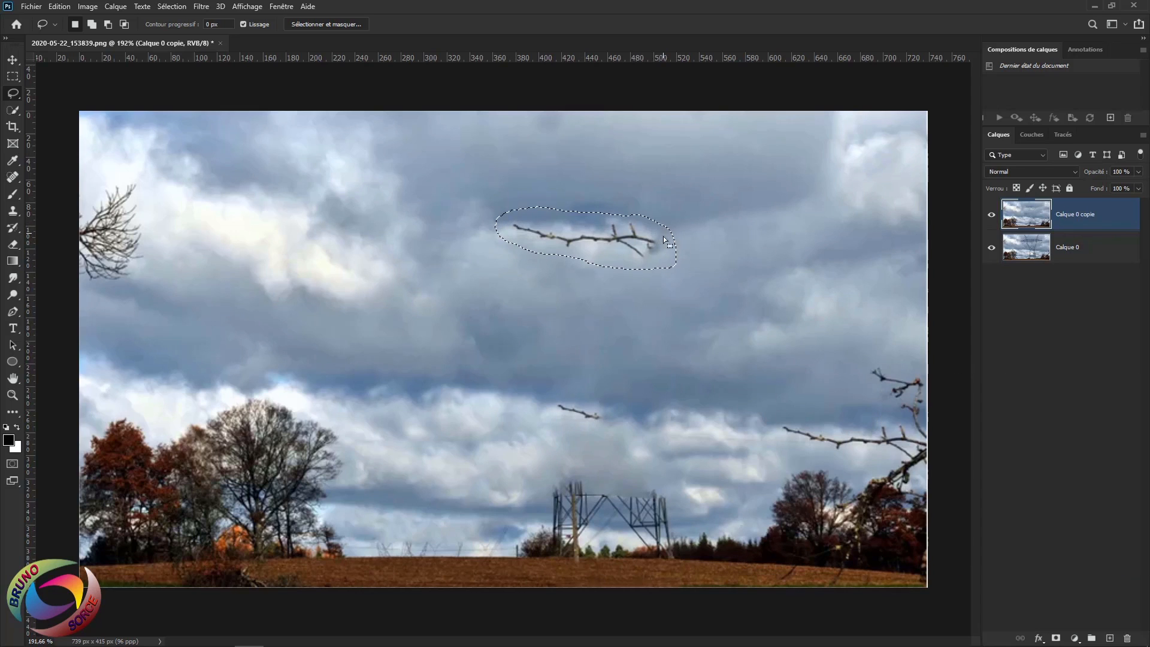
{"action": "right_click", "coordinate": [598, 236]}
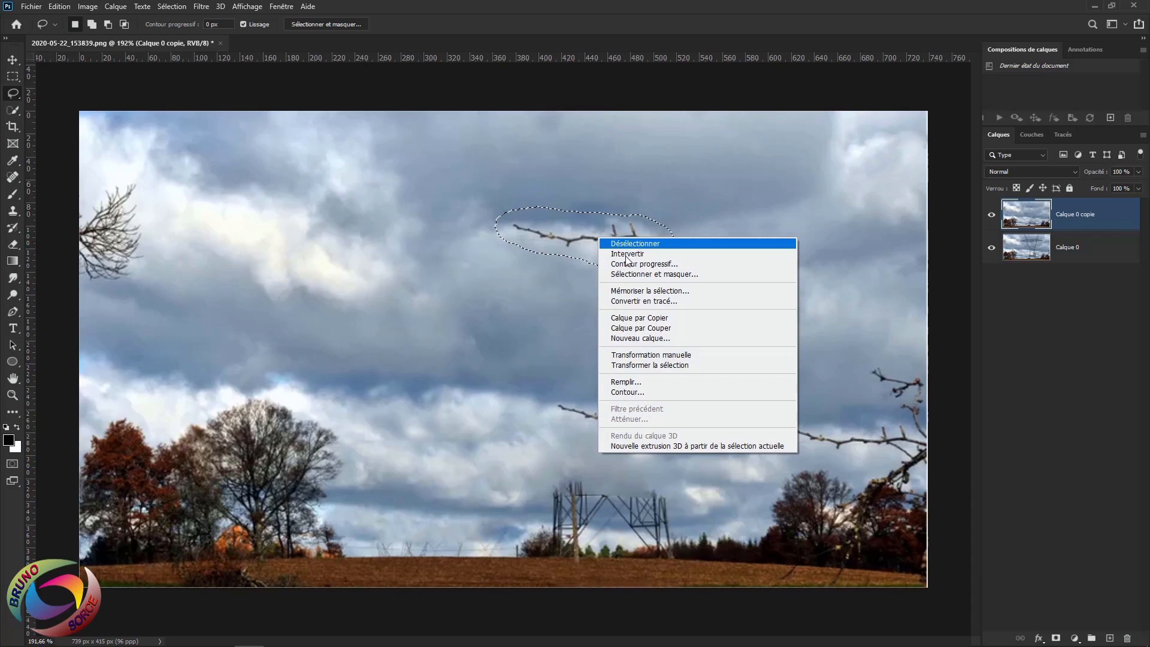
{"action": "left_click", "coordinate": [632, 381]}
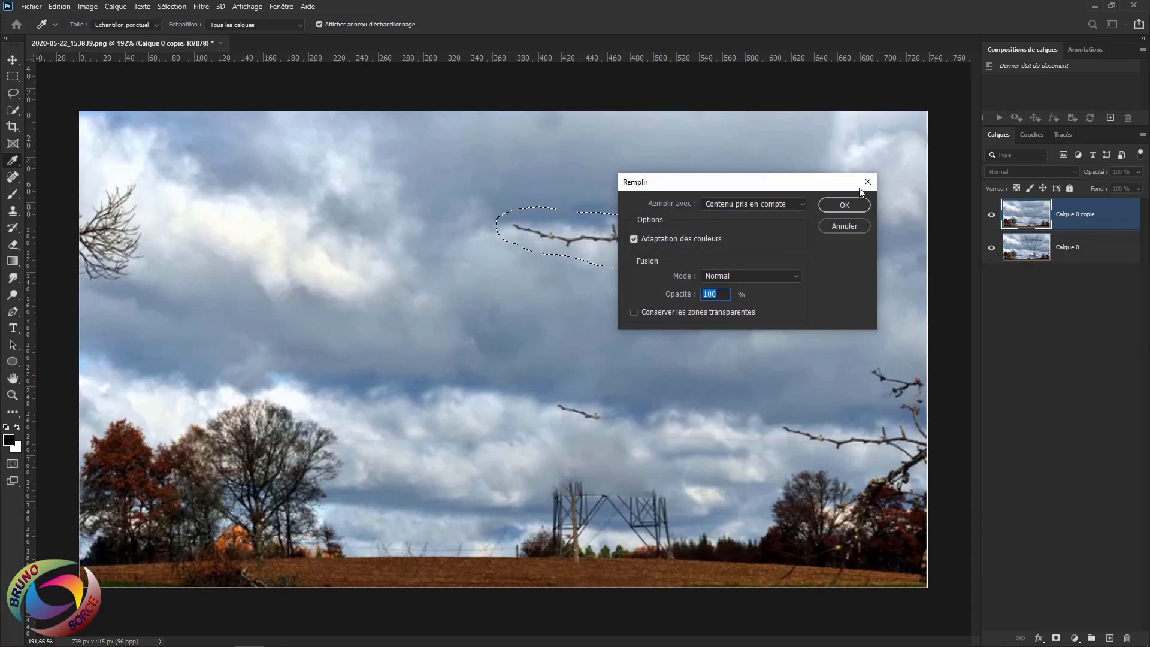
{"action": "left_click", "coordinate": [854, 207]}
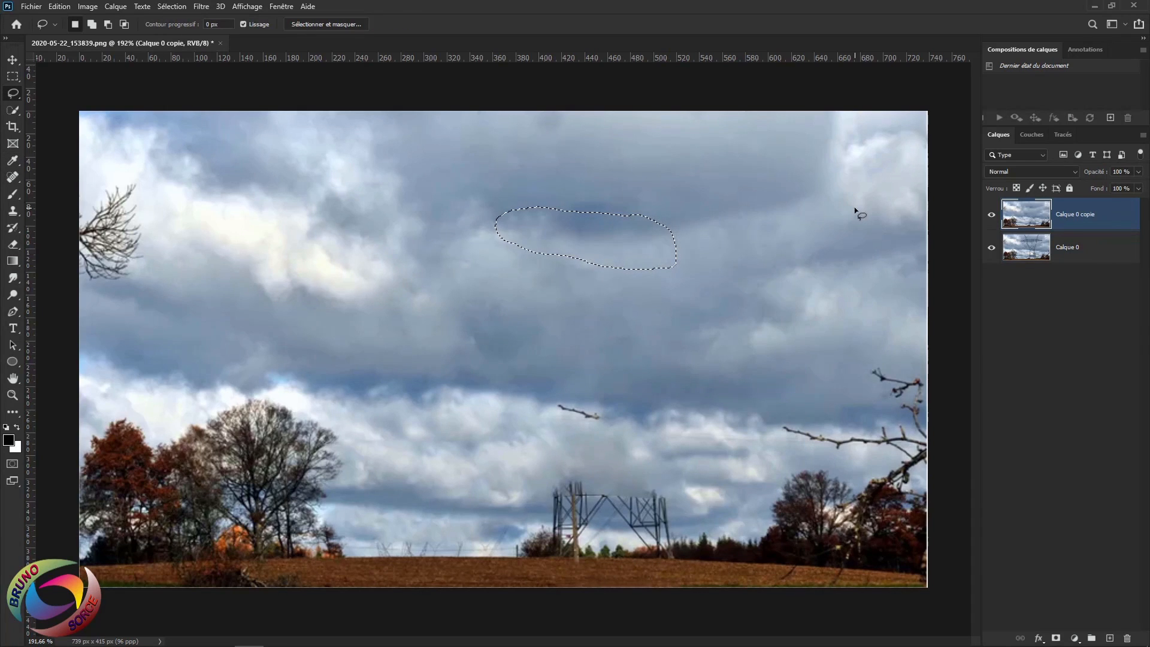
{"action": "key", "text": "ctrl+d"}
- Remove the small stray branch floating above the pylon's remaining base with the Spot Healing Brush
{"action": "mouse_move", "coordinate": [598, 405]}
{"action": "left_mouse_down"}
{"action": "mouse_move", "coordinate": [552, 414]}
{"action": "mouse_move", "coordinate": [600, 426]}
{"action": "left_mouse_up"}
{"action": "left_click", "coordinate": [642, 405]}
{"action": "left_click", "coordinate": [12, 177]}
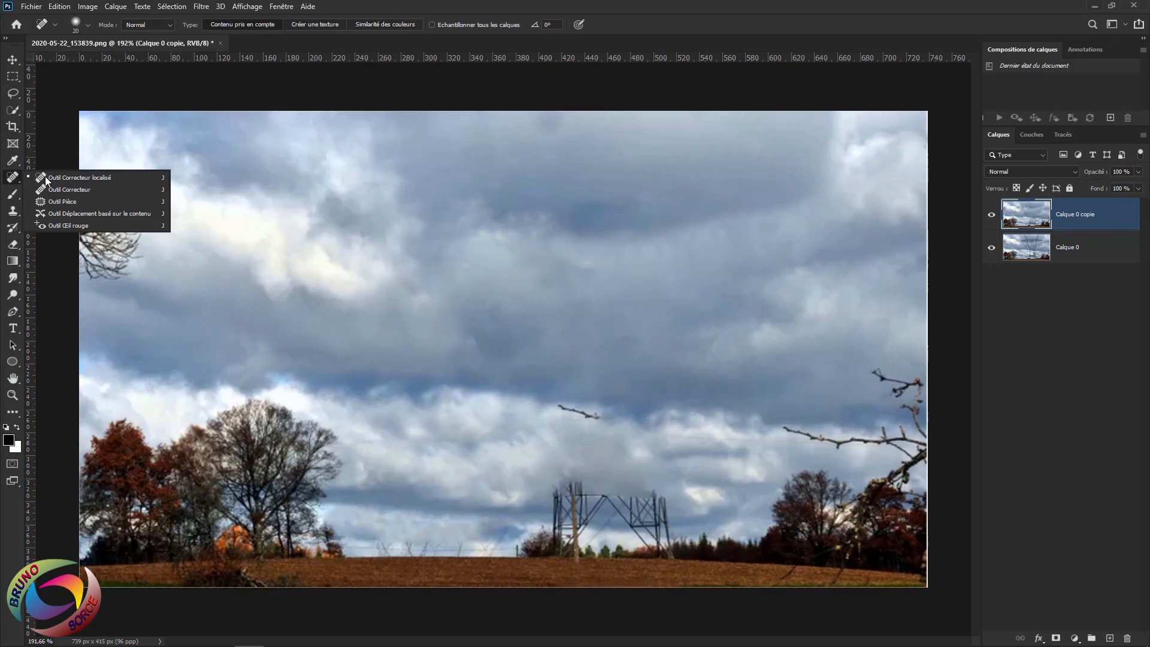
{"action": "left_click", "coordinate": [74, 177]}
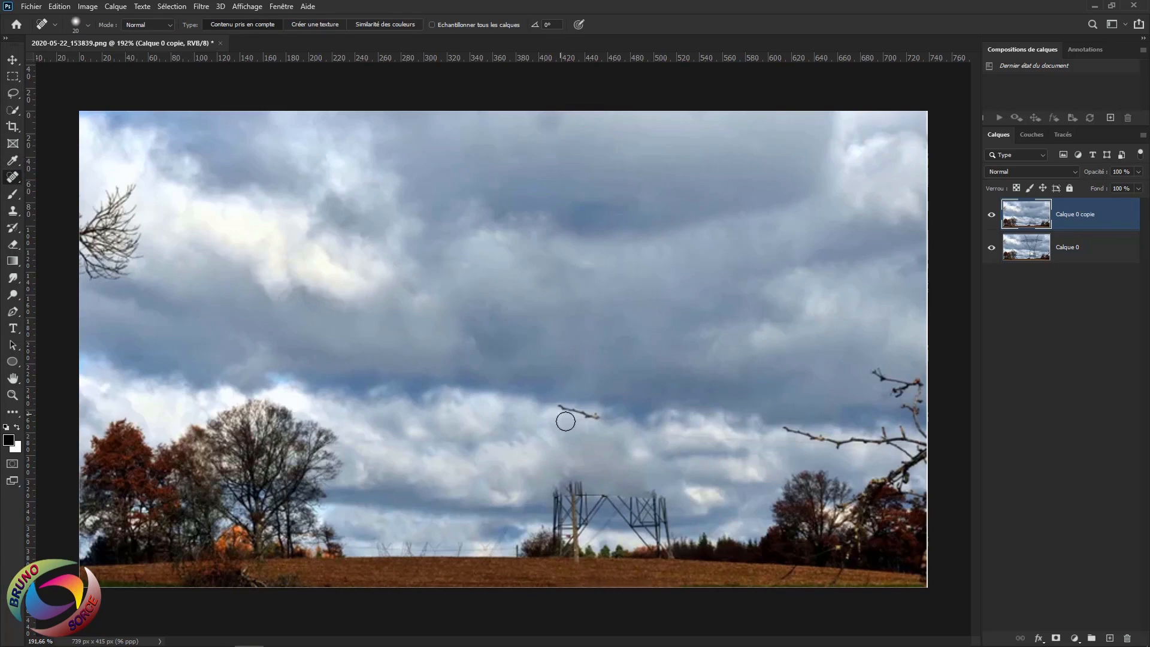
{"action": "left_click_drag", "start_coordinate": [558, 407], "coordinate": [602, 417]}
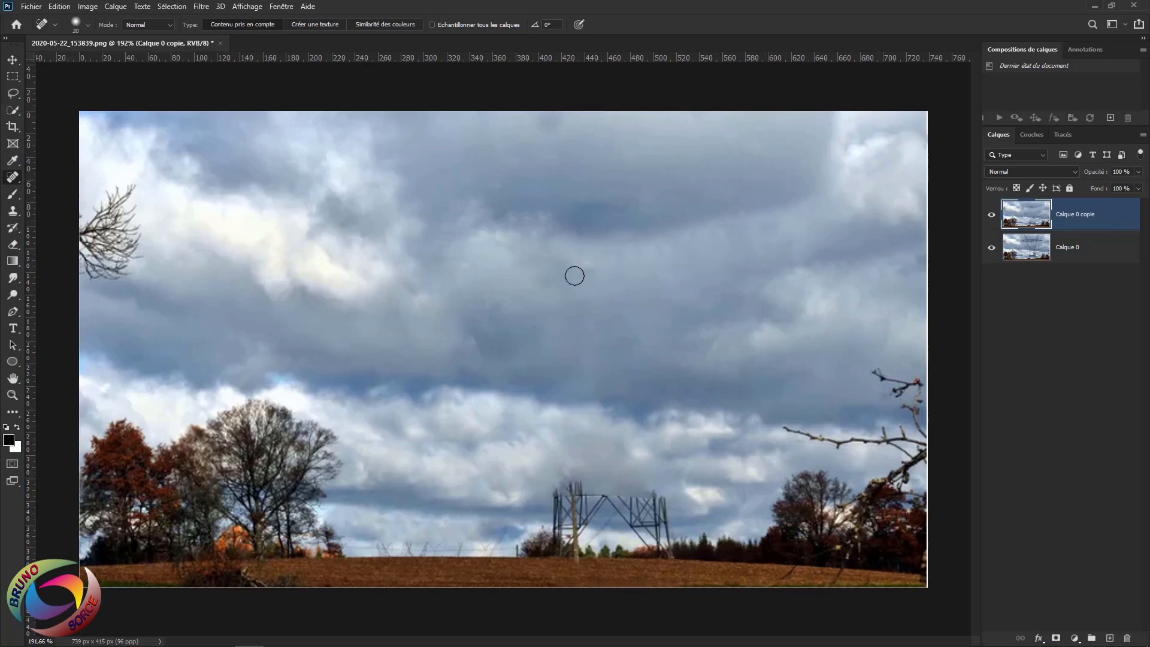
{"action": "left_click_drag", "start_coordinate": [504, 279], "coordinate": [433, 259]}
- Select the strip of sky along the field's horizon between the left-hand trees and the bush with the Polygonal Lasso
{"action": "scroll", "coordinate": [570, 417], "scroll_direction": "up", "scroll_amount": 2}
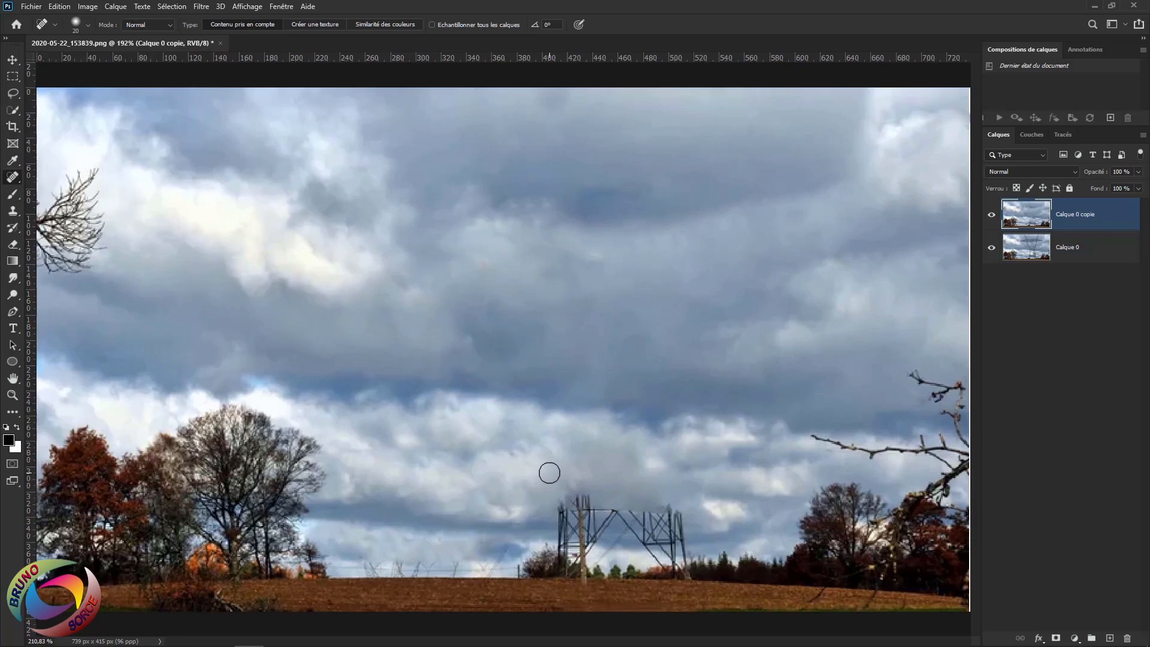
{"action": "left_click_drag", "start_coordinate": [608, 544], "coordinate": [611, 340]}
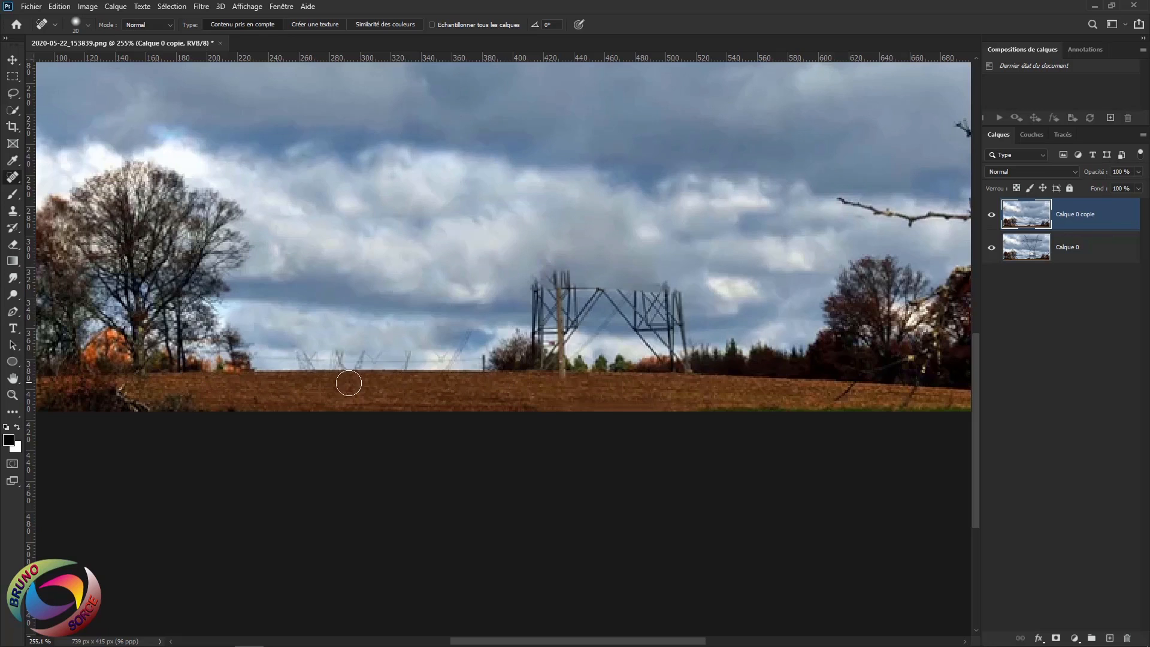
{"action": "left_click", "coordinate": [13, 94]}
{"action": "right_click", "coordinate": [12, 95]}
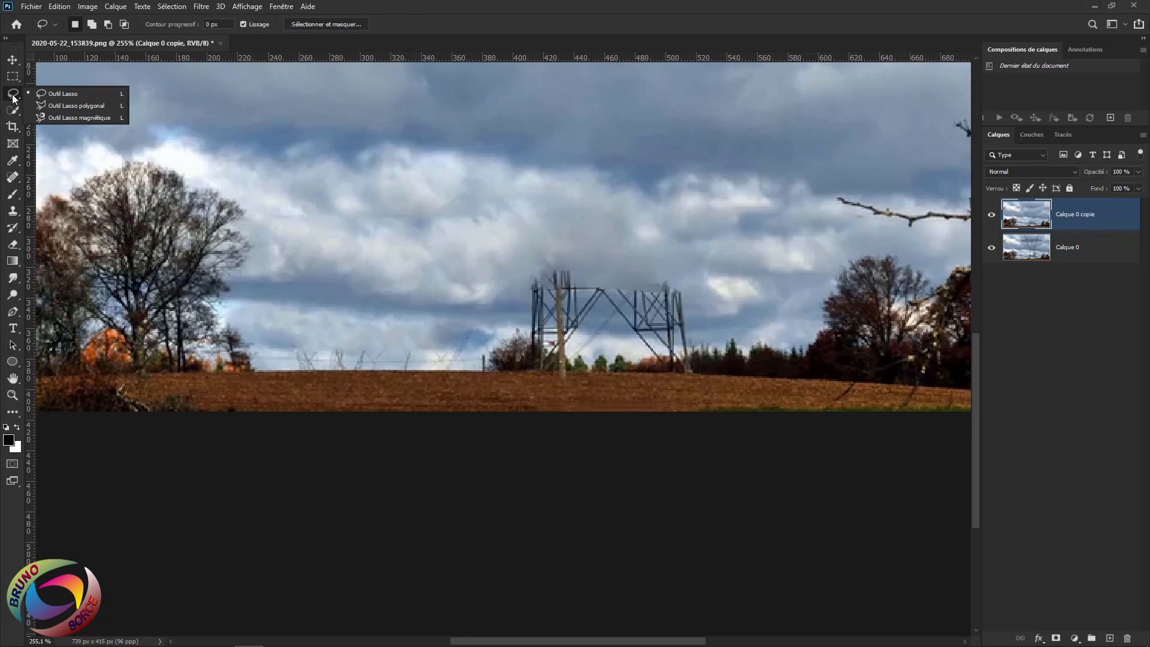
{"action": "left_click", "coordinate": [55, 107]}
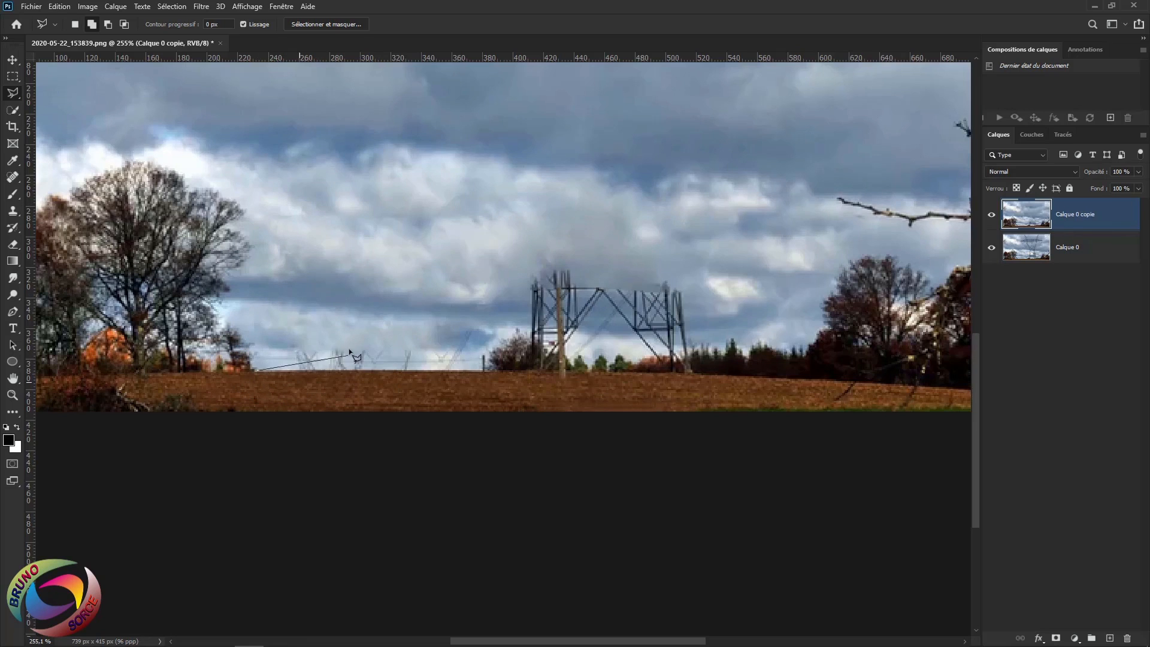
{"action": "left_click", "coordinate": [487, 370]}
{"action": "left_click", "coordinate": [488, 313]}
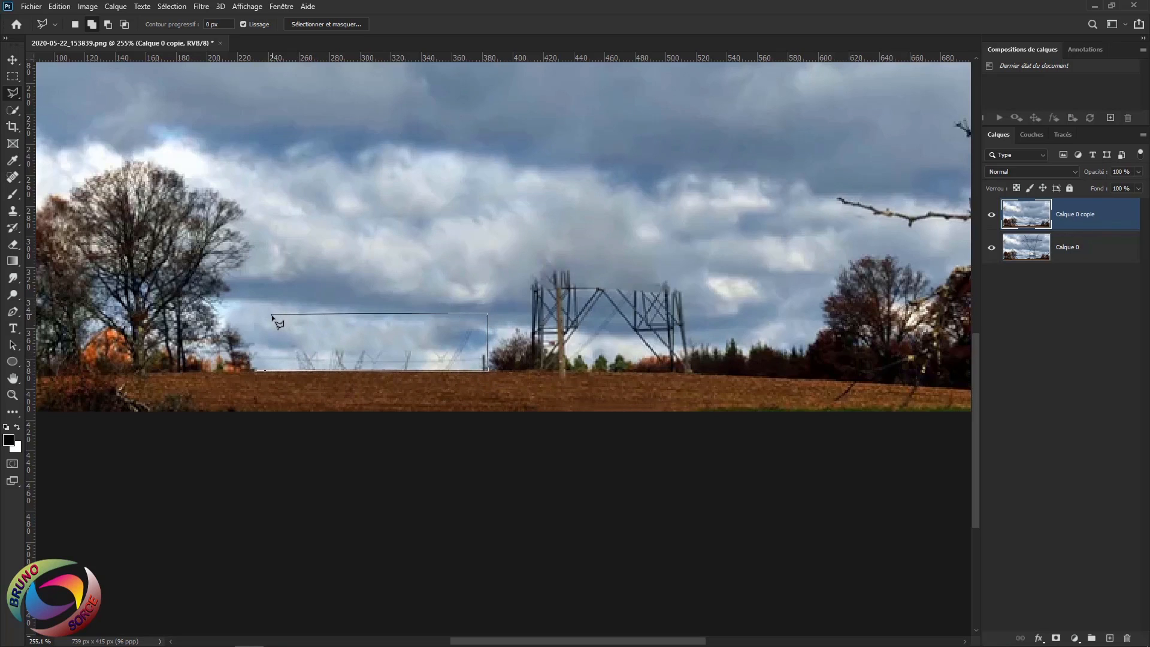
{"action": "left_click", "coordinate": [258, 372]}
- Clone clouds over the thin traces inside the selected horizon strip with the Clone Stamp, and clear the selection
{"action": "key", "text": "s"}
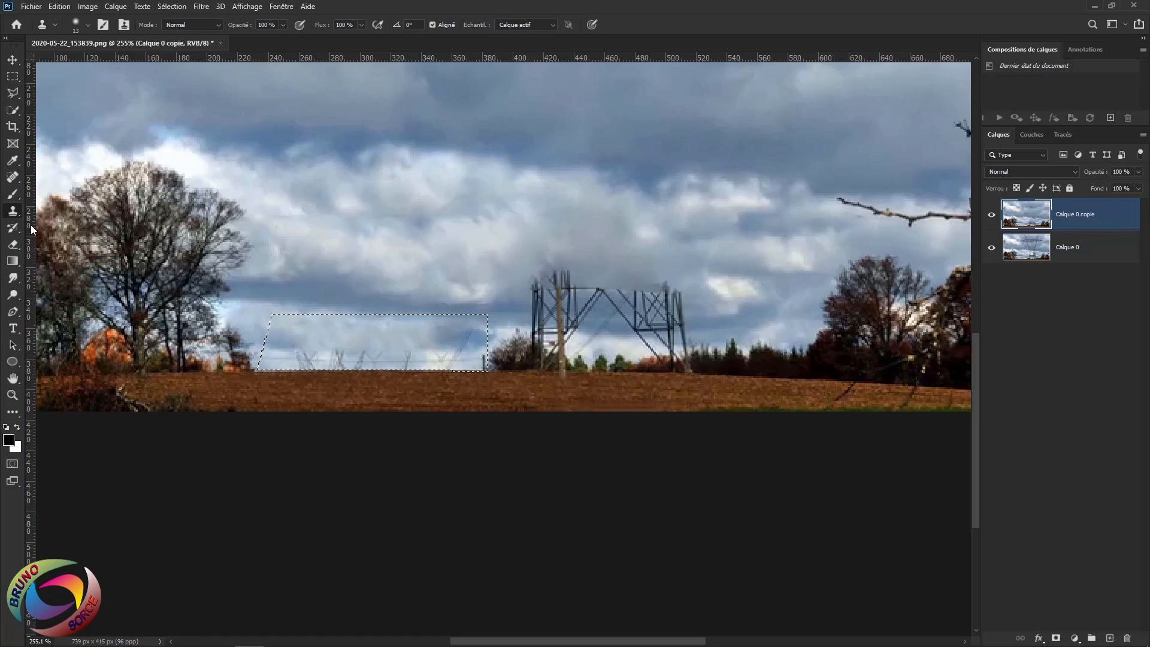
{"action": "right_click", "coordinate": [14, 215]}
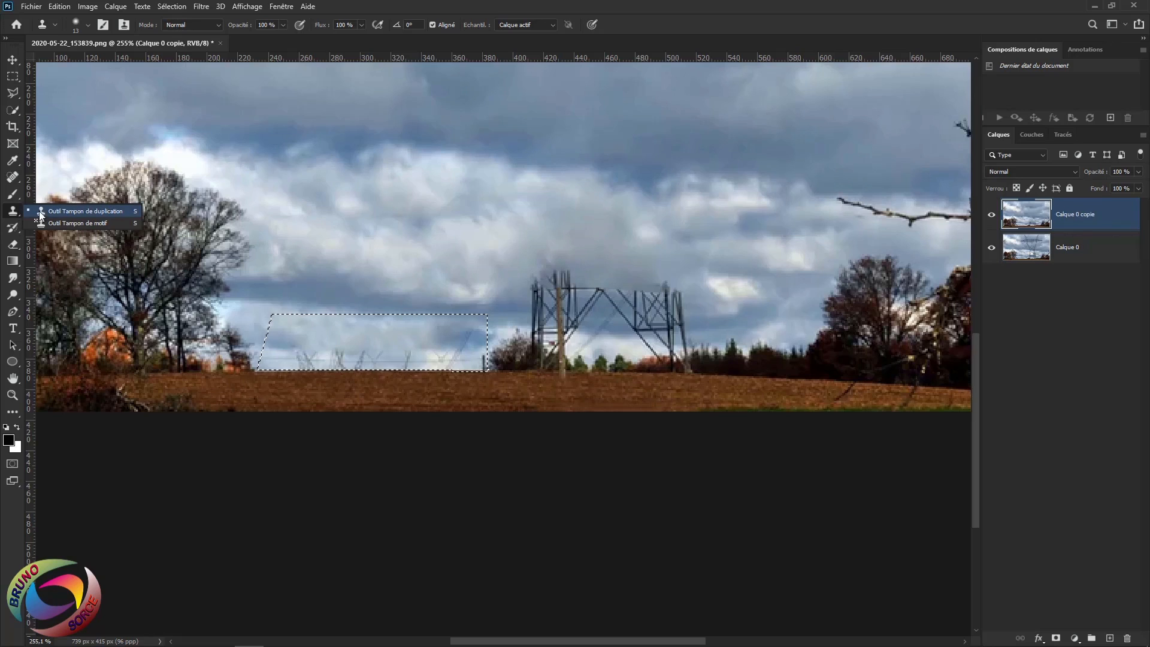
{"action": "left_click", "coordinate": [88, 211]}
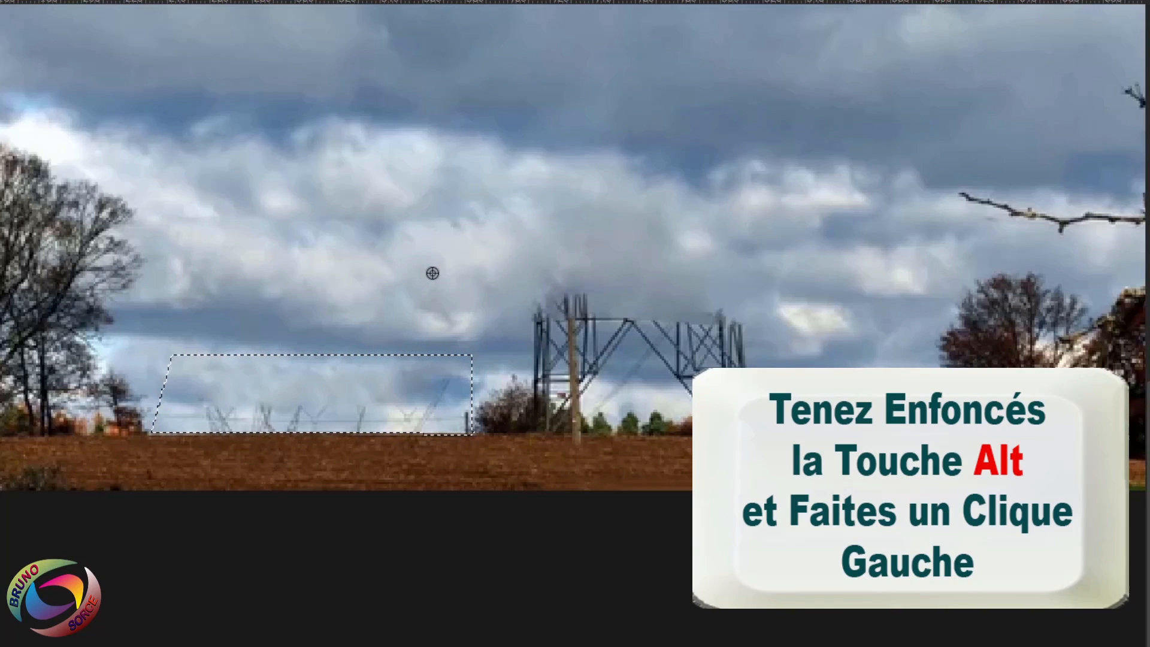
{"action": "left_click", "coordinate": [432, 273], "text": "alt"}
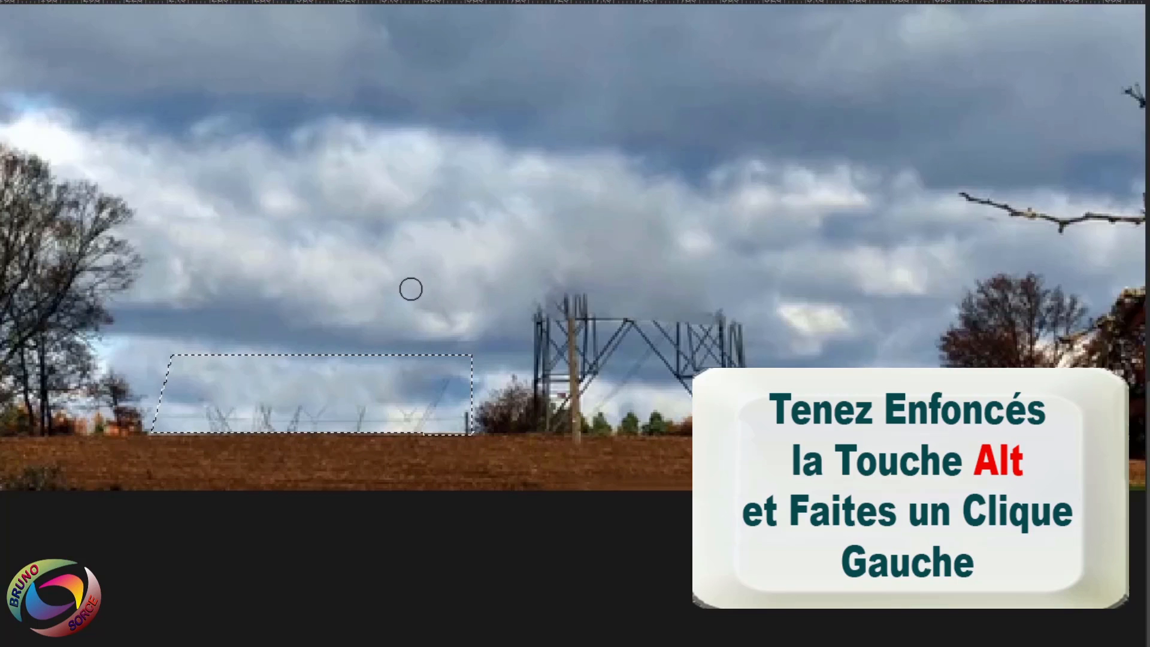
{"action": "left_click_drag", "start_coordinate": [395, 416], "coordinate": [207, 413]}
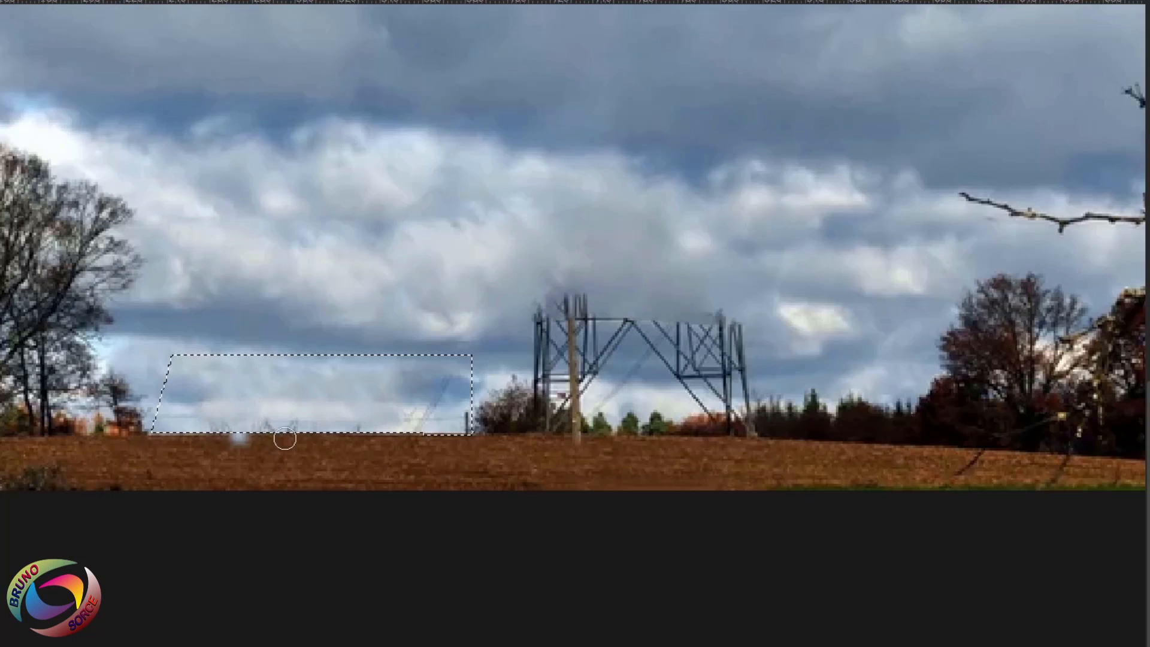
{"action": "left_click_drag", "start_coordinate": [413, 429], "coordinate": [185, 429]}
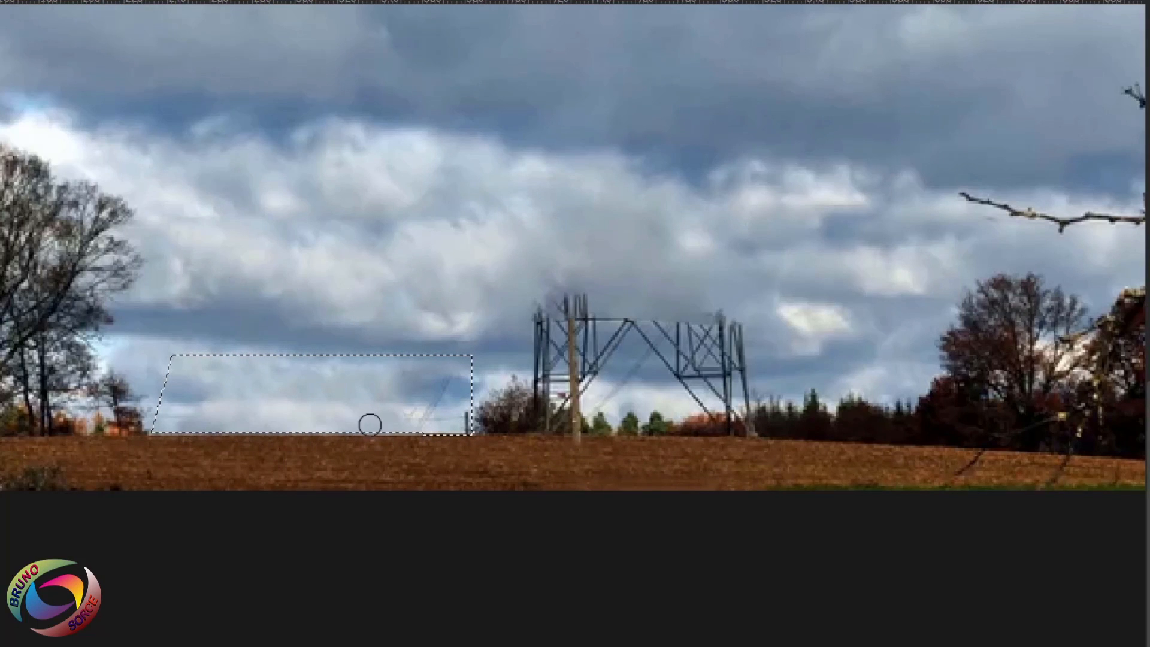
{"action": "mouse_move", "coordinate": [462, 410]}
{"action": "left_mouse_down"}
{"action": "mouse_move", "coordinate": [443, 385]}
{"action": "mouse_move", "coordinate": [436, 407]}
{"action": "mouse_move", "coordinate": [411, 415]}
{"action": "mouse_move", "coordinate": [402, 388]}
{"action": "mouse_move", "coordinate": [331, 378]}
{"action": "left_mouse_up"}
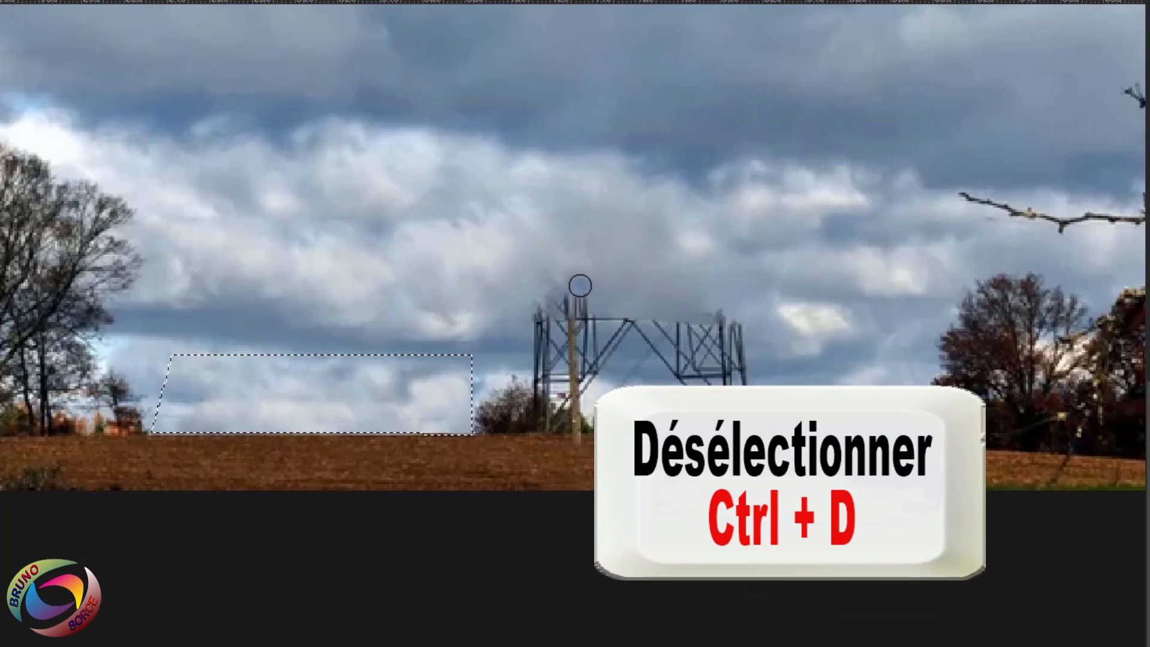
{"action": "key", "text": "ctrl+d"}
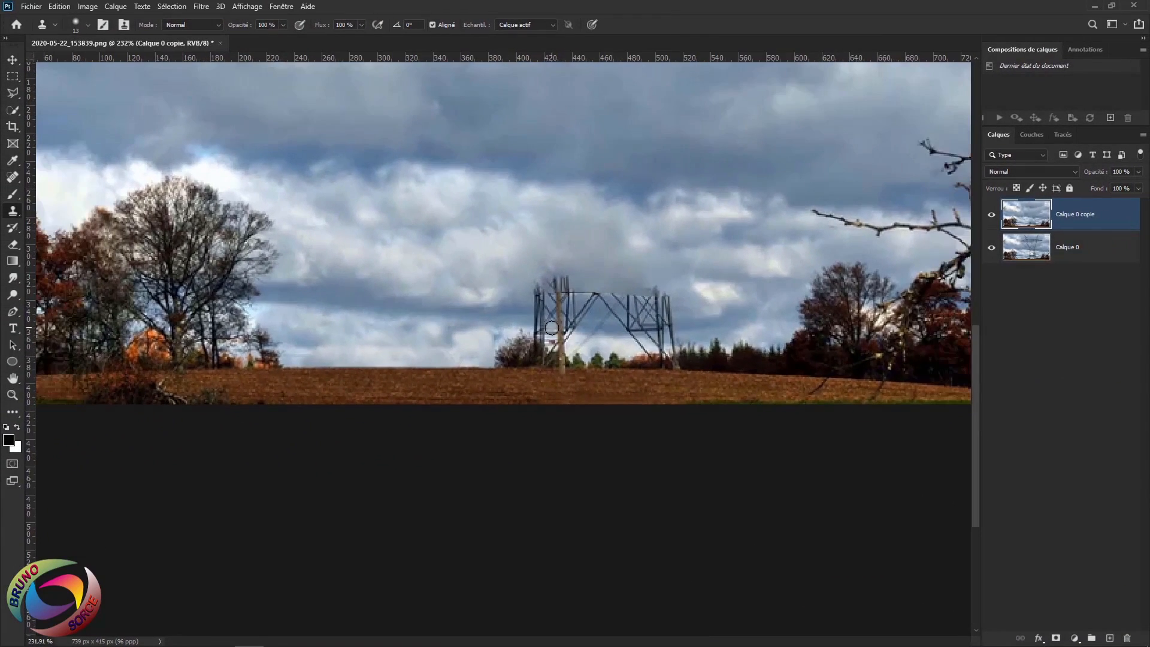
- Outline the upper part of the remaining pylon base with the freehand Lasso, staying above the tree line
{"action": "key", "text": "ctrl+0"}
{"action": "scroll", "coordinate": [590, 490], "scroll_direction": "up", "scroll_amount": 6}
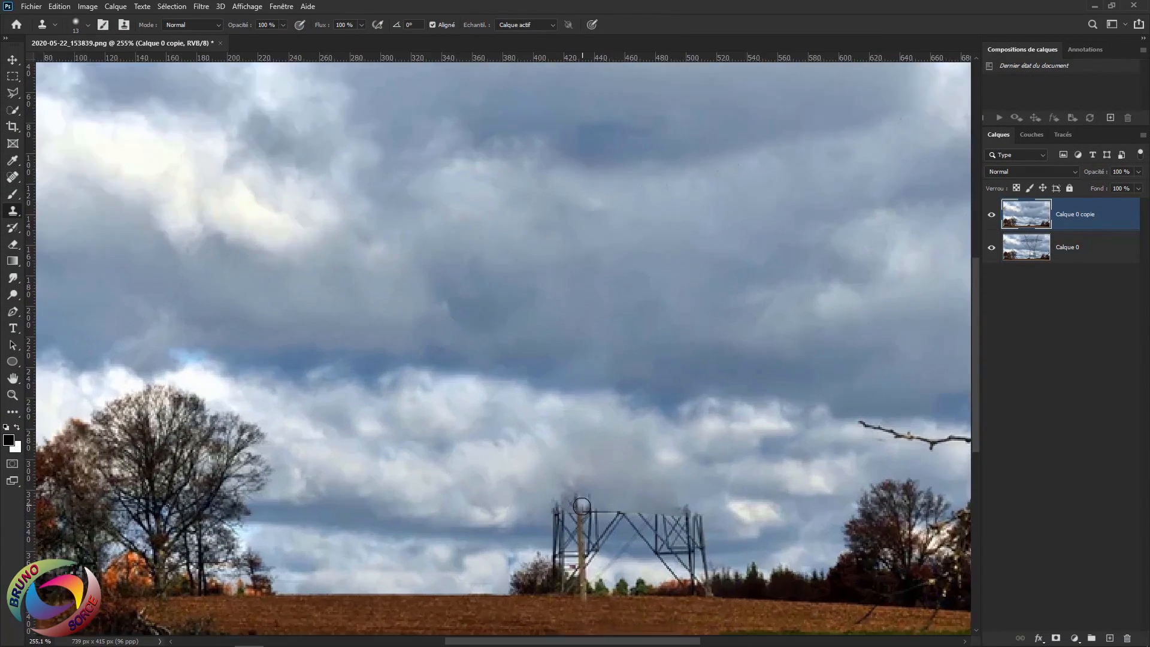
{"action": "key", "text": "j"}
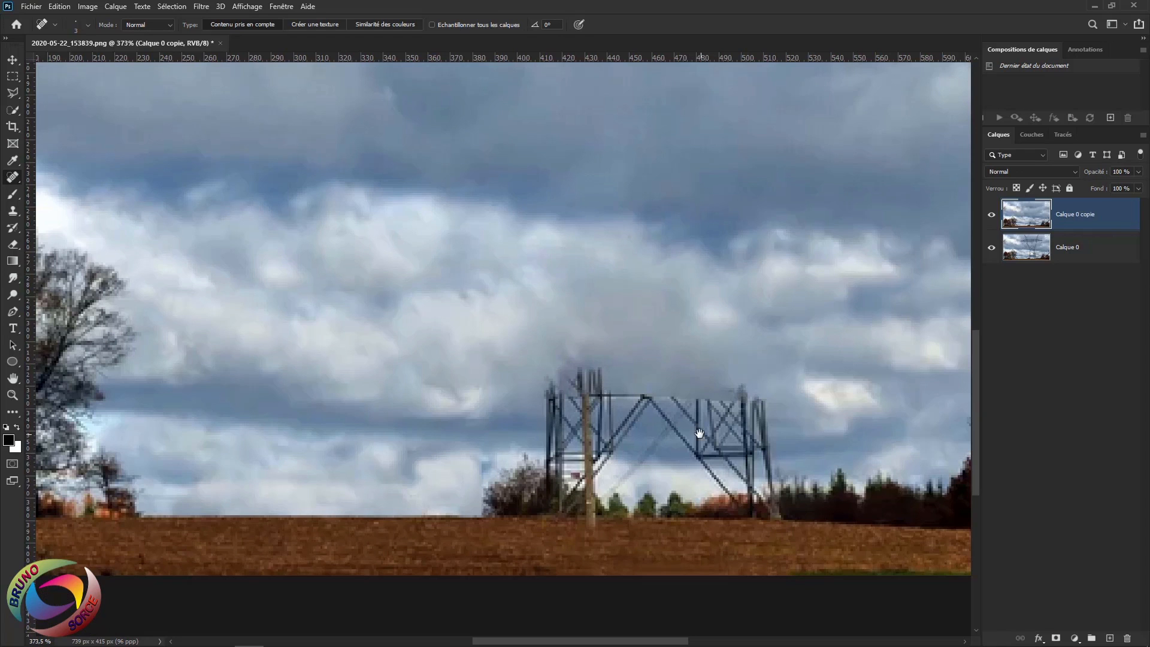
{"action": "left_click_drag", "start_coordinate": [699, 432], "coordinate": [569, 374]}
{"action": "key", "text": "l"}
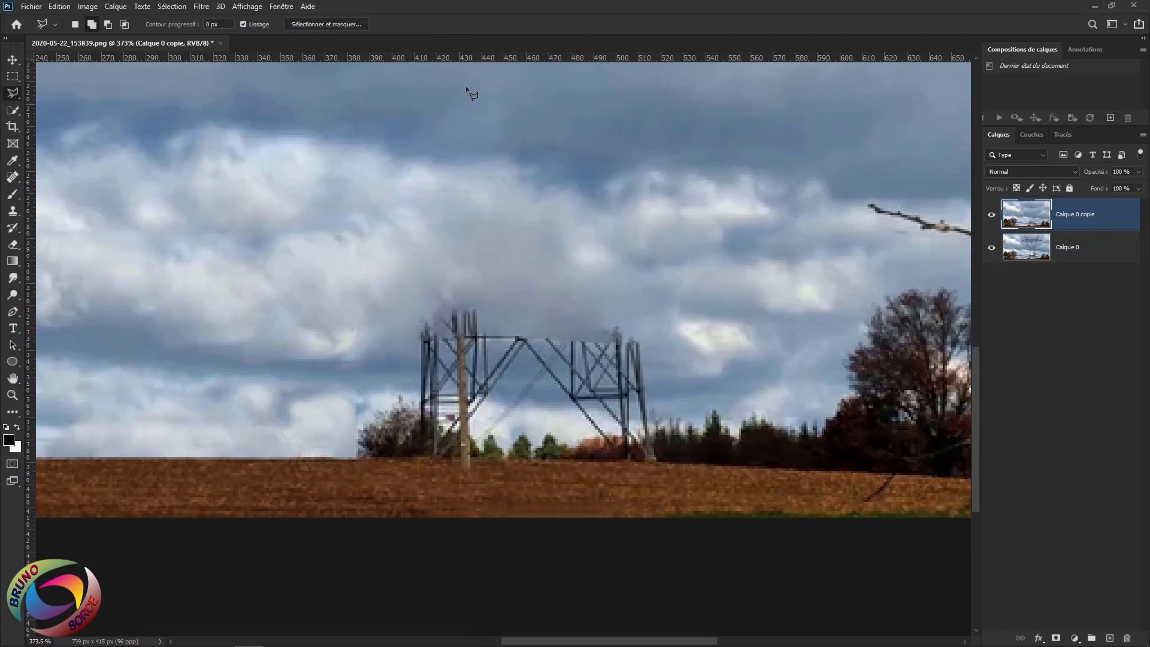
{"action": "right_click", "coordinate": [13, 93]}
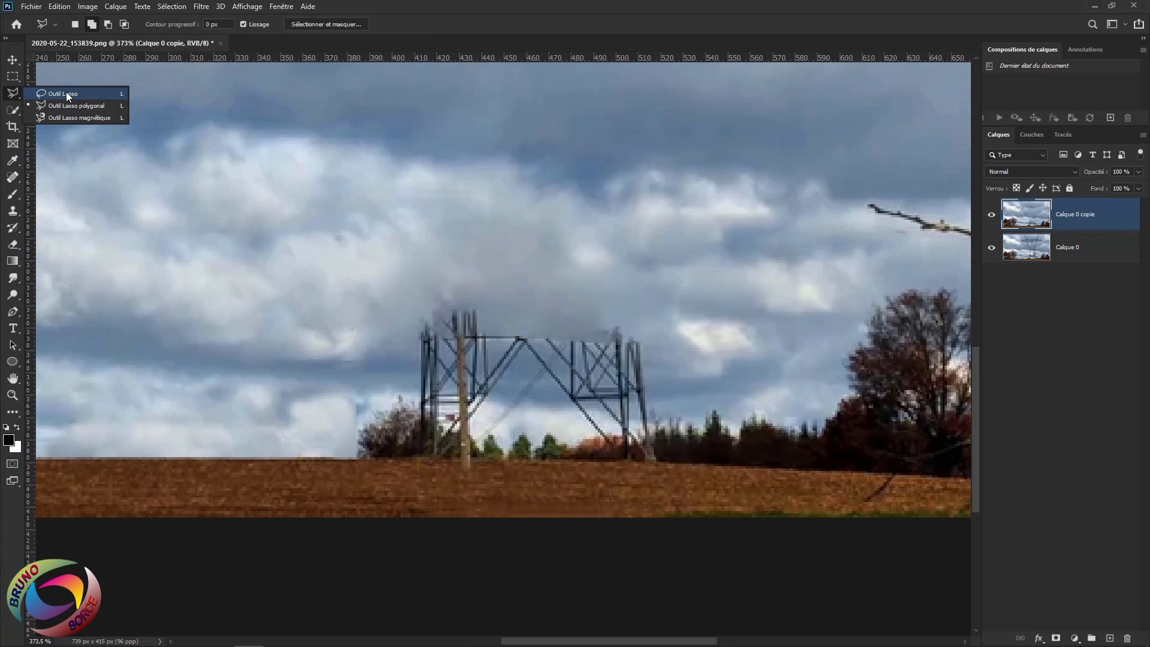
{"action": "left_click", "coordinate": [67, 95]}
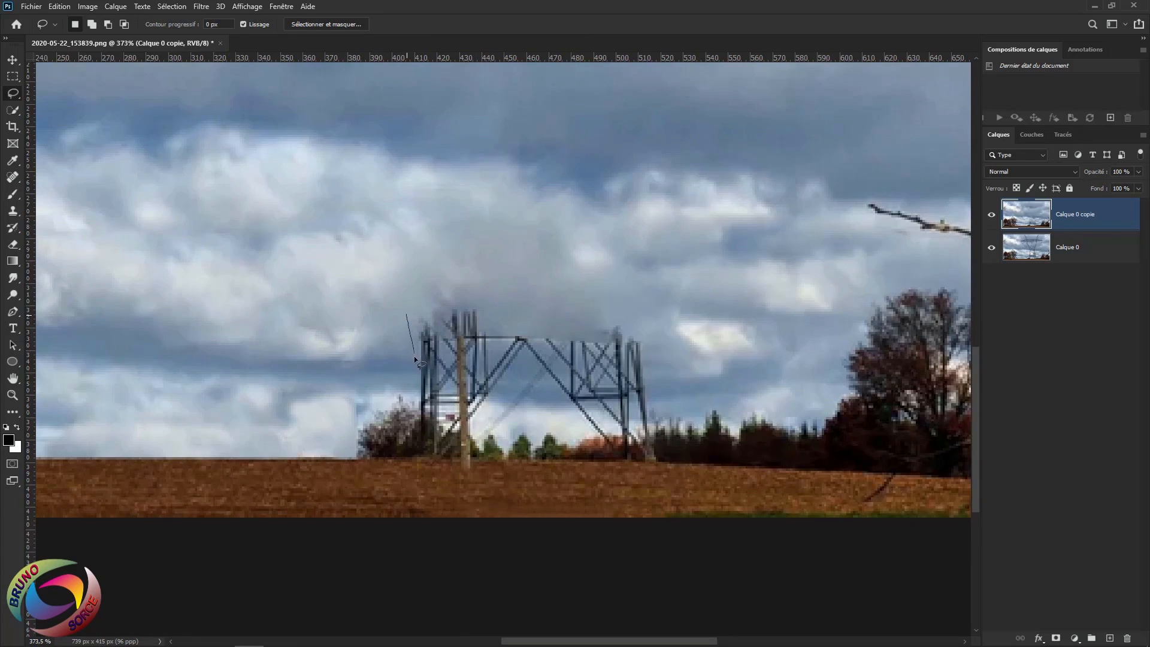
{"action": "mouse_move", "coordinate": [432, 402]}
{"action": "left_mouse_down"}
{"action": "mouse_move", "coordinate": [556, 422]}
{"action": "mouse_move", "coordinate": [641, 414]}
{"action": "left_mouse_up"}
{"action": "left_click_drag", "start_coordinate": [429, 306], "coordinate": [405, 312]}
- Fill the selected part of the pylon base using Contenu pris en compte and clear the selection
{"action": "right_click", "coordinate": [524, 337]}
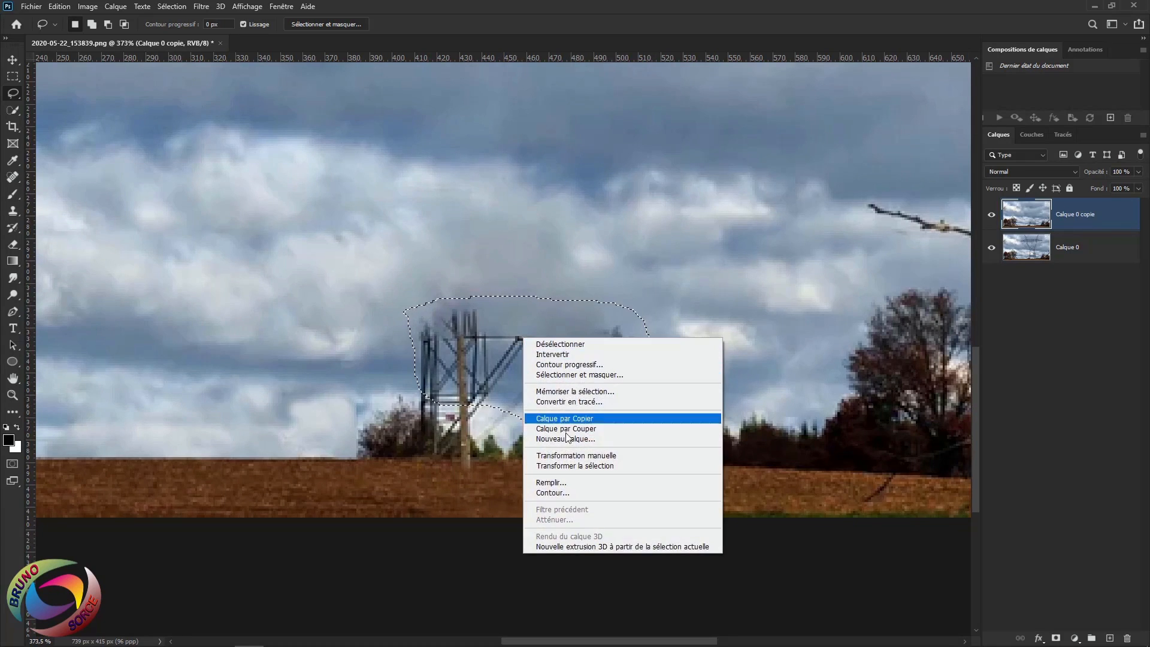
{"action": "left_click", "coordinate": [547, 483]}
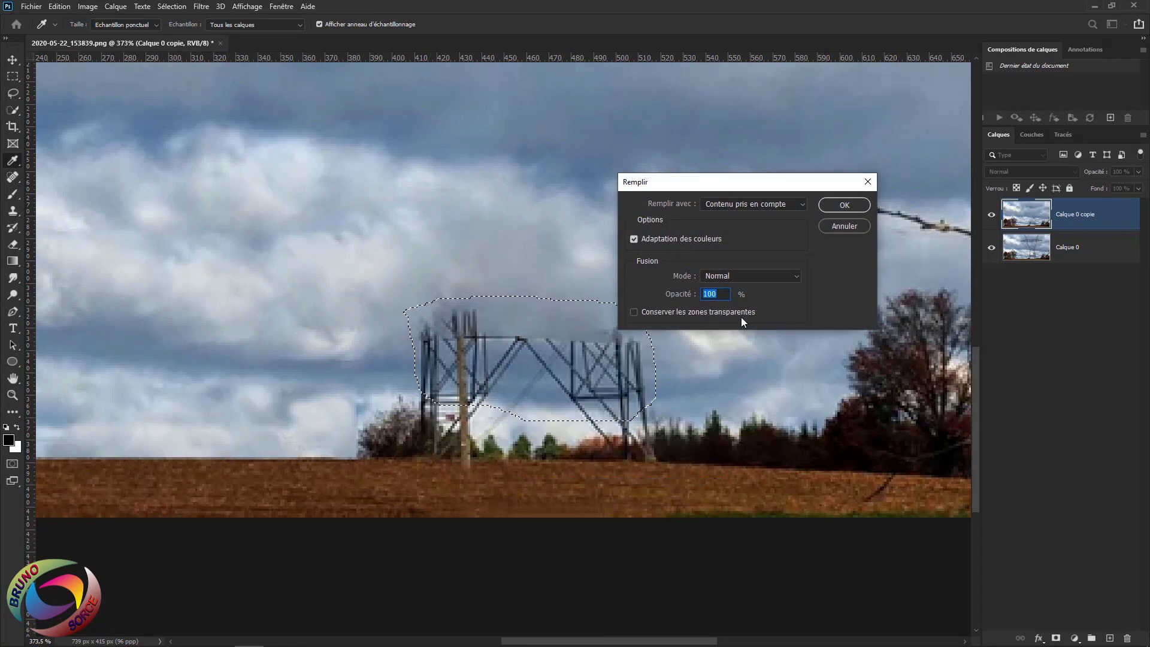
{"action": "left_click", "coordinate": [841, 204]}
{"action": "key", "text": "ctrl+d"}
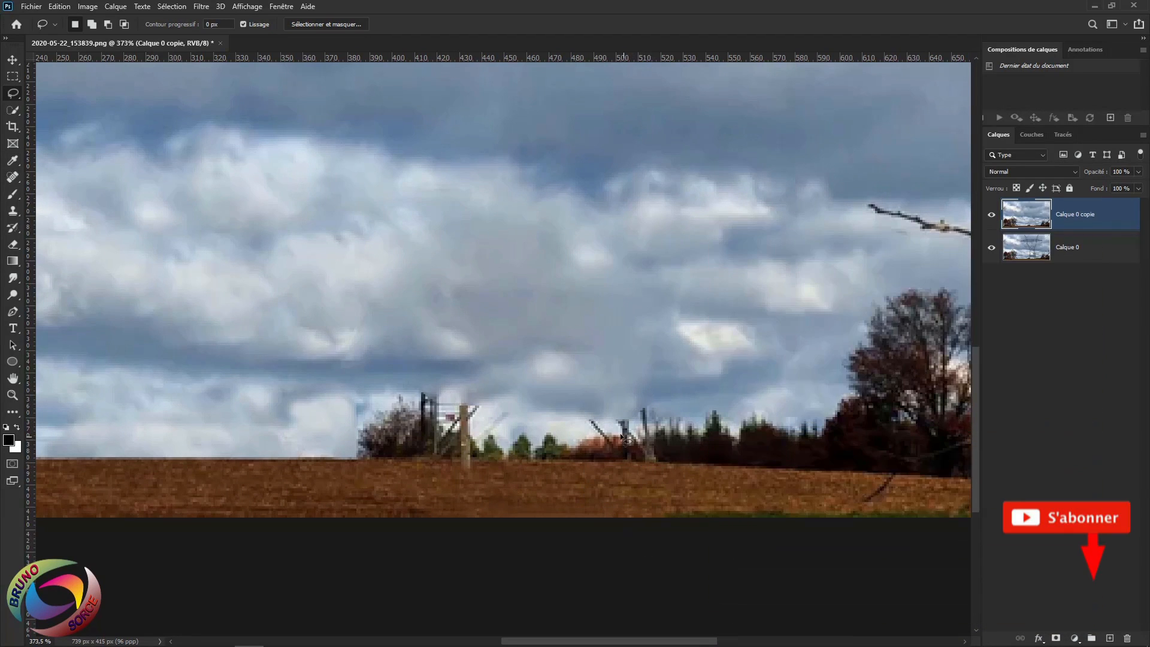
- Clone clouds over the pylon remains above the bush and the upper part of the wooden post with a smaller Clone Stamp brush
{"action": "left_click", "coordinate": [14, 212]}
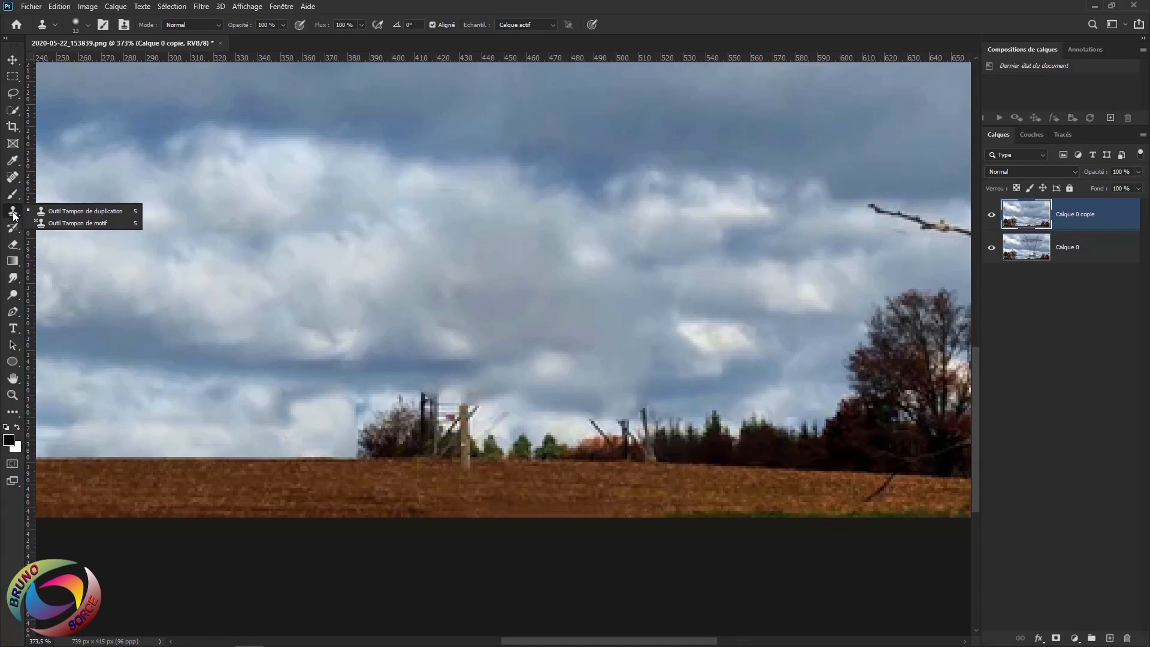
{"action": "left_click", "coordinate": [77, 210]}
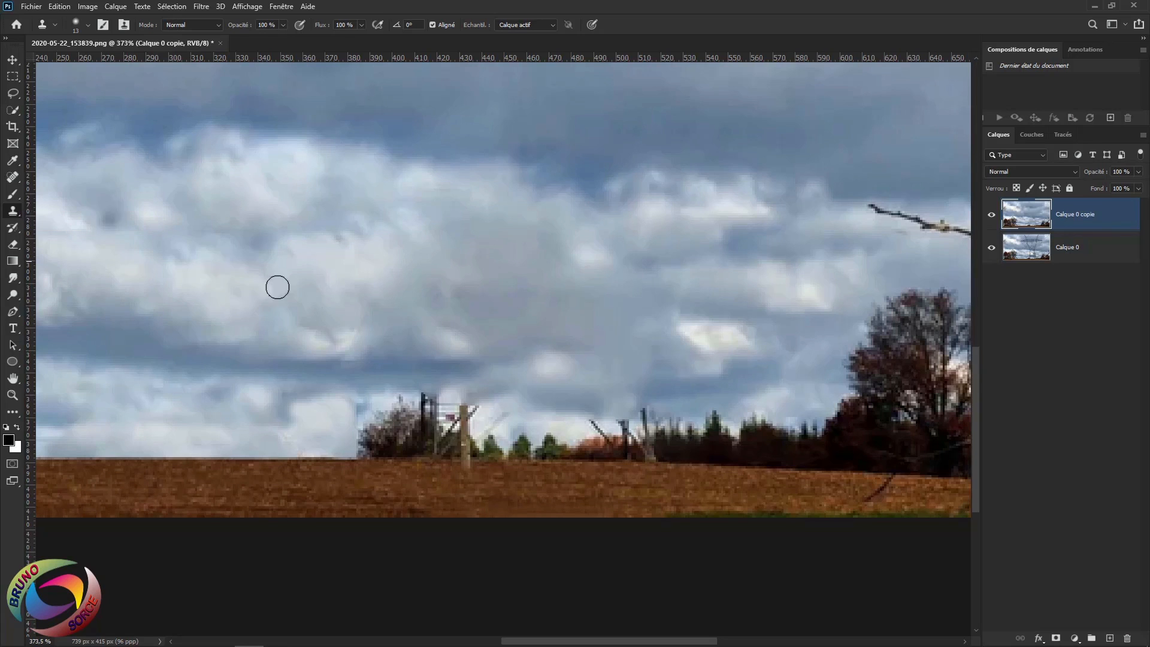
{"action": "right_click", "coordinate": [532, 395], "text": "alt"}
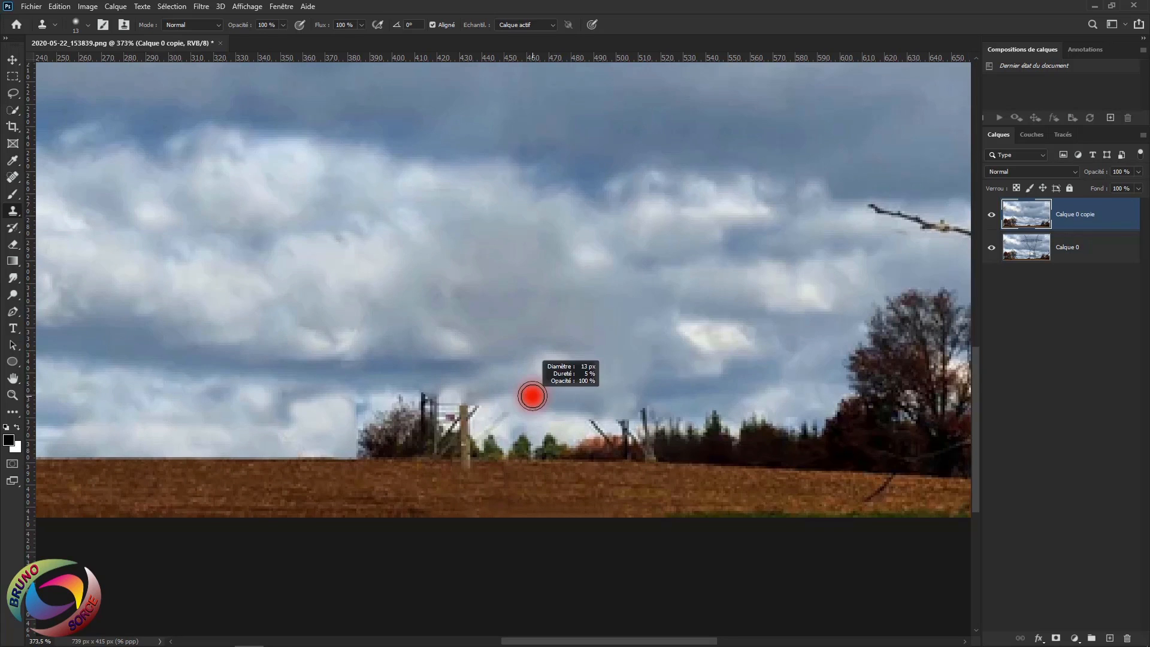
{"action": "left_click_drag", "start_coordinate": [522, 398], "coordinate": [523, 399]}
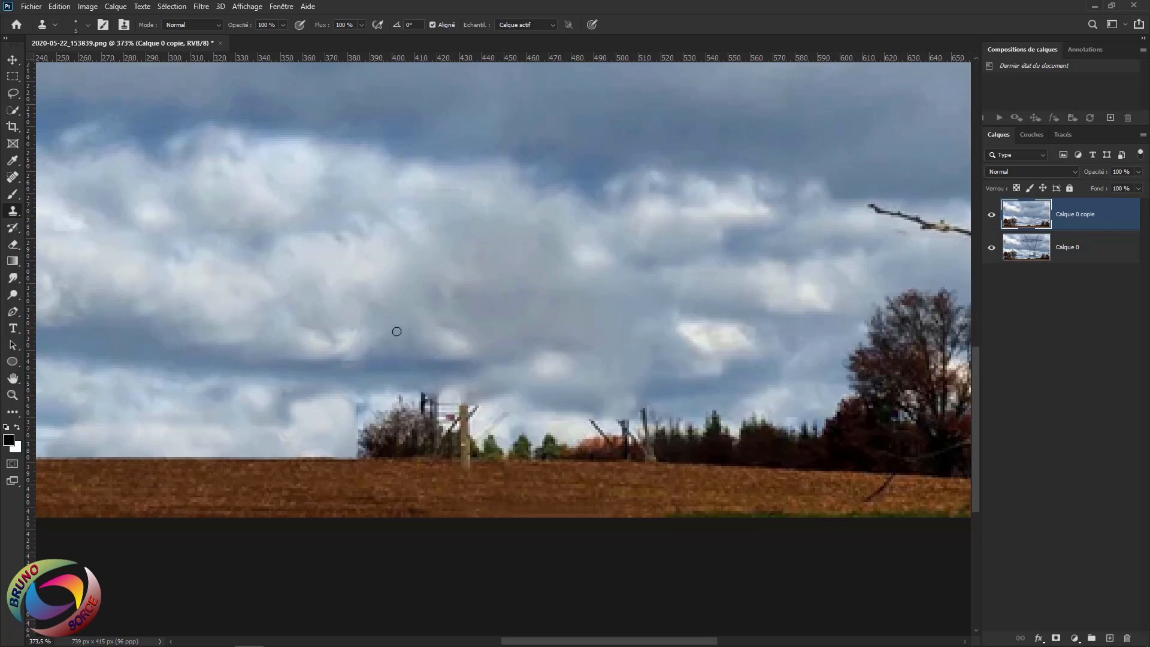
{"action": "left_click_drag", "start_coordinate": [423, 401], "coordinate": [437, 409]}
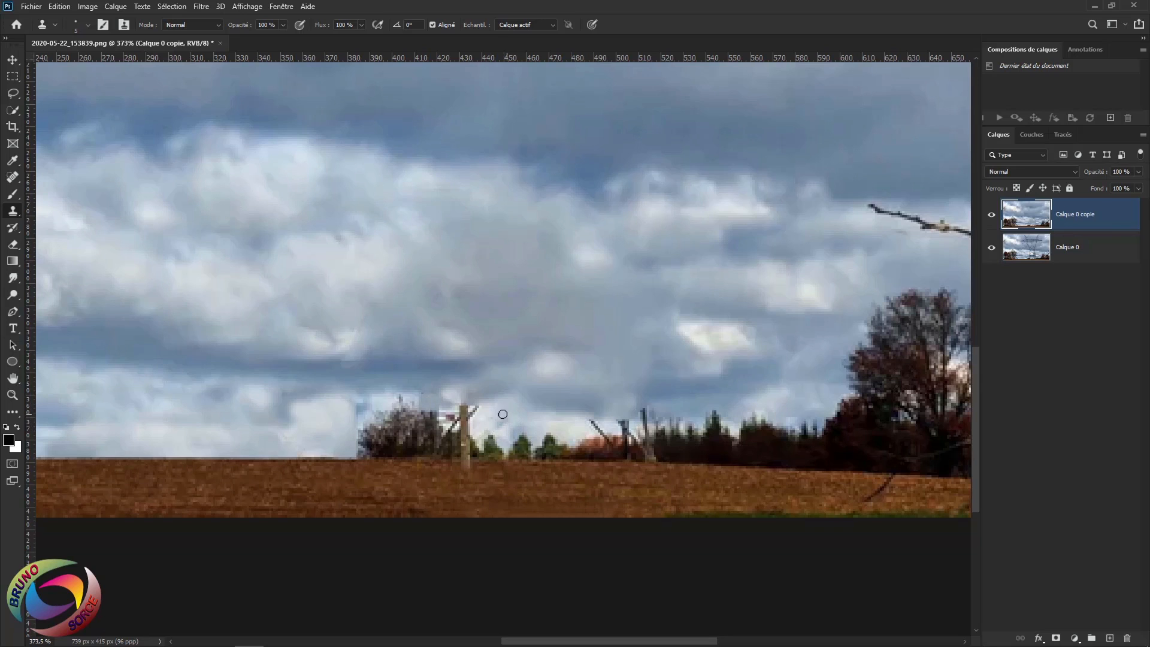
{"action": "mouse_move", "coordinate": [480, 407]}
{"action": "left_mouse_down"}
{"action": "mouse_move", "coordinate": [455, 431]}
{"action": "mouse_move", "coordinate": [467, 412]}
{"action": "mouse_move", "coordinate": [451, 417]}
{"action": "mouse_move", "coordinate": [467, 419]}
{"action": "mouse_move", "coordinate": [469, 406]}
{"action": "mouse_move", "coordinate": [506, 409]}
{"action": "mouse_move", "coordinate": [471, 421]}
{"action": "left_mouse_up"}
{"action": "left_click", "coordinate": [519, 393], "text": "alt"}
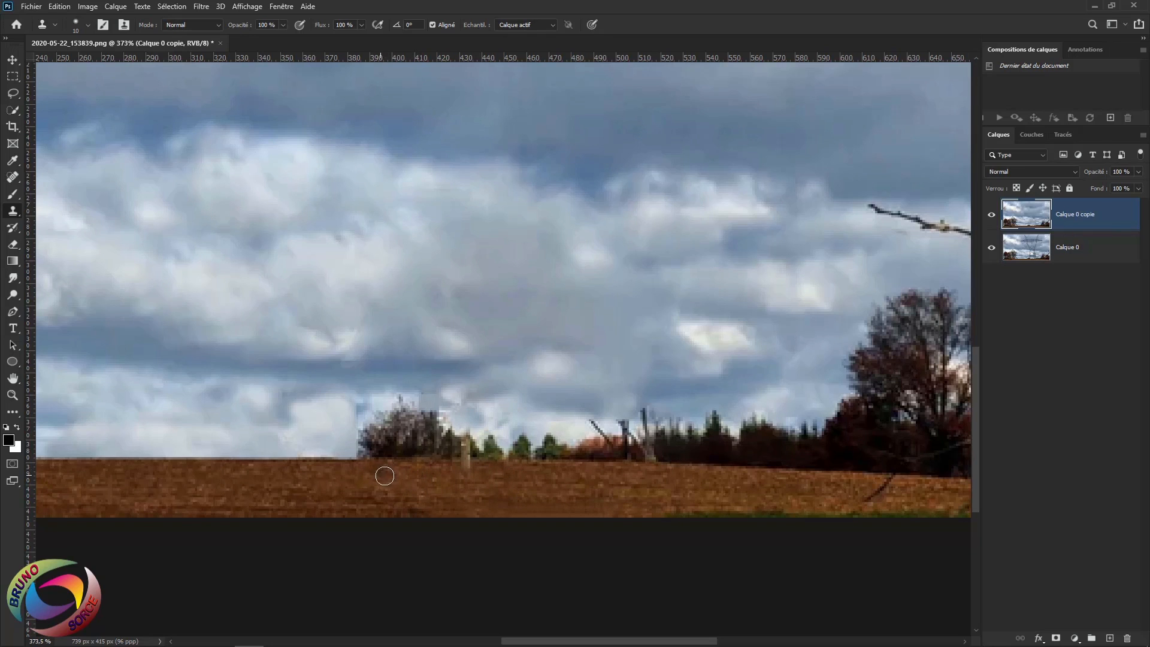
- Clone bush and field texture over the remaining stump of the wooden post beside the bush
{"action": "left_click_drag", "start_coordinate": [396, 444], "coordinate": [409, 453]}
{"action": "key", "text": "ctrl+z"}
{"action": "mouse_move", "coordinate": [445, 458]}
{"action": "left_mouse_down"}
{"action": "mouse_move", "coordinate": [465, 458]}
{"action": "mouse_move", "coordinate": [465, 448]}
{"action": "left_mouse_up"}
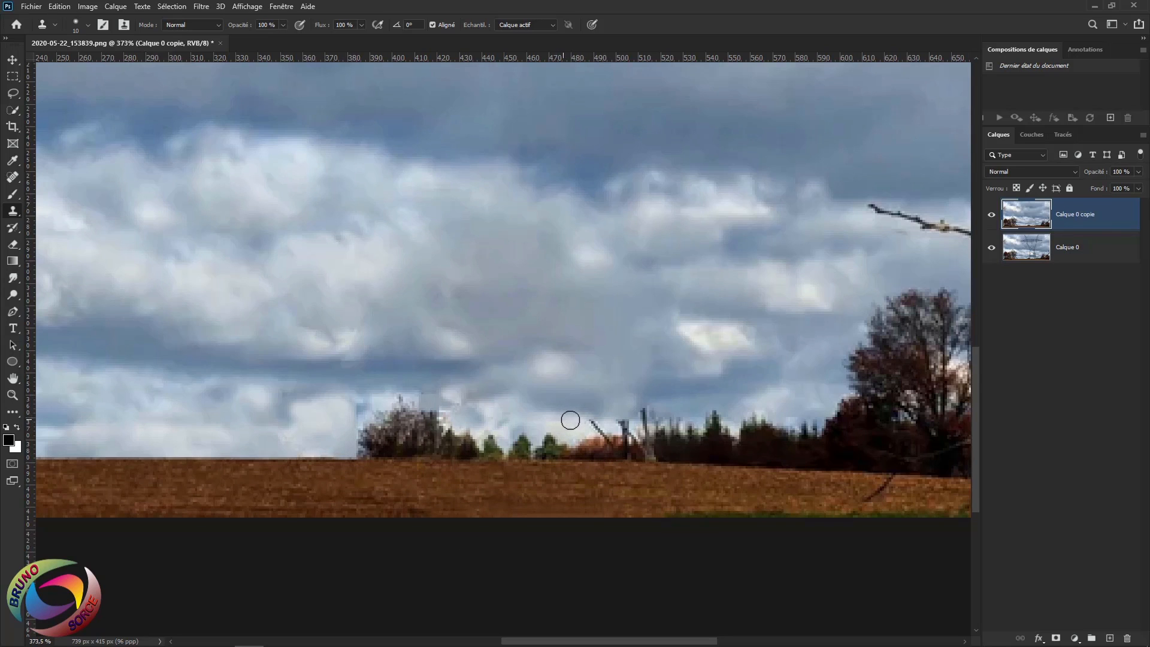
- Clone sky, trees and field edge over the remains of the right-hand pylon legs along the tree line
{"action": "mouse_move", "coordinate": [570, 420]}
{"action": "left_mouse_down"}
{"action": "mouse_move", "coordinate": [626, 424]}
{"action": "mouse_move", "coordinate": [676, 402]}
{"action": "left_mouse_up"}
{"action": "left_click", "coordinate": [674, 405], "text": "alt"}
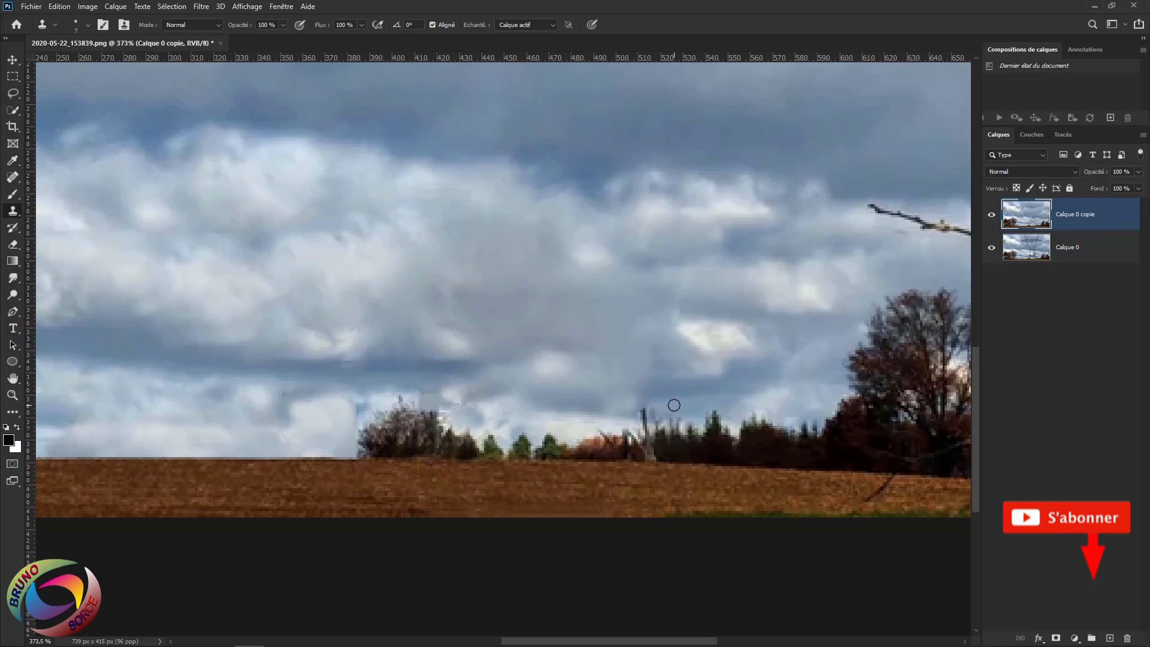
{"action": "mouse_move", "coordinate": [650, 412]}
{"action": "left_mouse_down"}
{"action": "mouse_move", "coordinate": [677, 403]}
{"action": "mouse_move", "coordinate": [682, 419]}
{"action": "mouse_move", "coordinate": [627, 426]}
{"action": "mouse_move", "coordinate": [661, 461]}
{"action": "mouse_move", "coordinate": [648, 459]}
{"action": "mouse_move", "coordinate": [649, 444]}
{"action": "mouse_move", "coordinate": [624, 447]}
{"action": "left_mouse_up"}
{"action": "left_click", "coordinate": [677, 401], "text": "alt"}
{"action": "left_click", "coordinate": [672, 461], "text": "alt"}
- Compare the whole retouched photo with the original by hiding and showing the Calque 0 copie layer
{"action": "scroll", "coordinate": [615, 444], "scroll_direction": "down", "scroll_amount": 4}
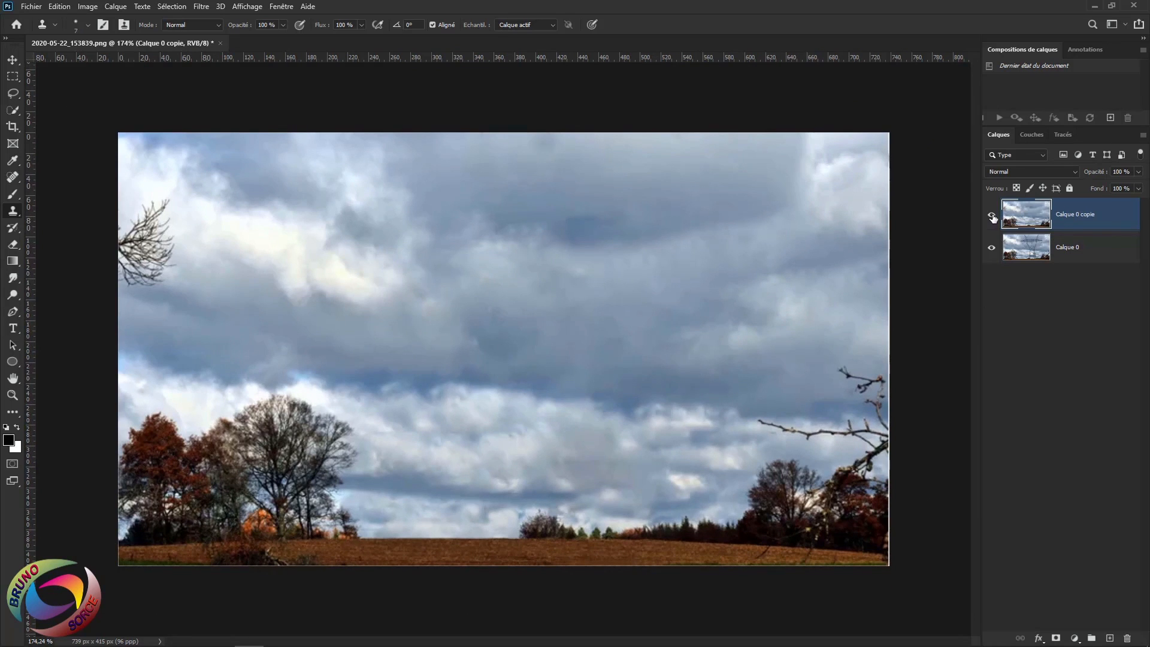
{"action": "left_click", "coordinate": [992, 219]}
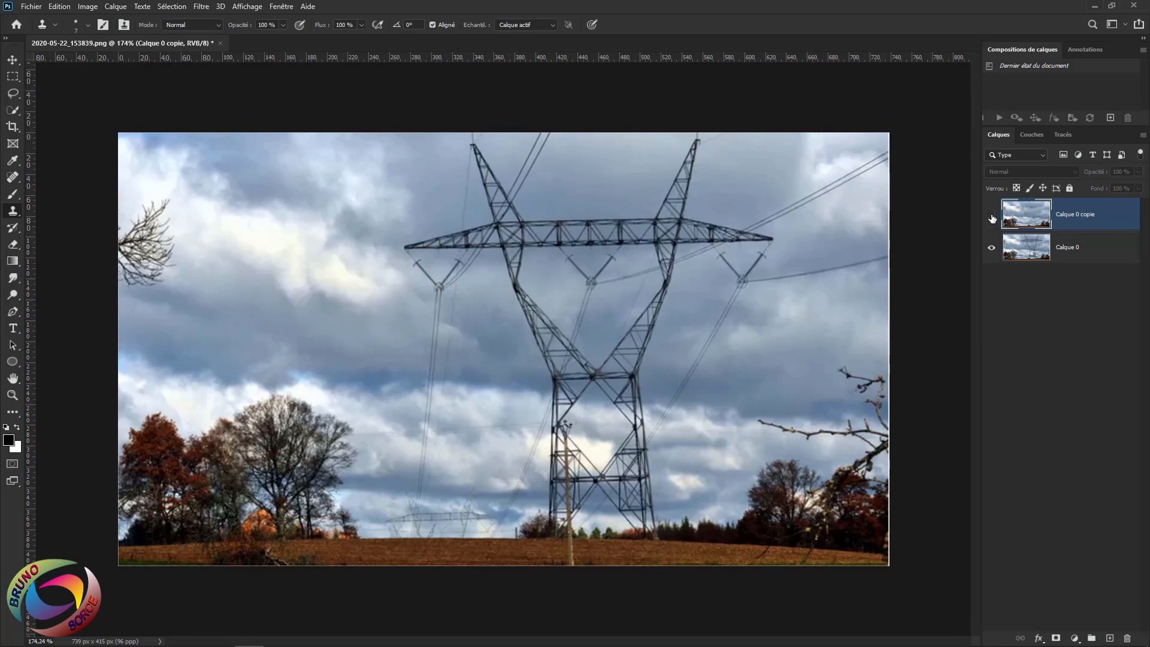
{"action": "left_click", "coordinate": [992, 219]}
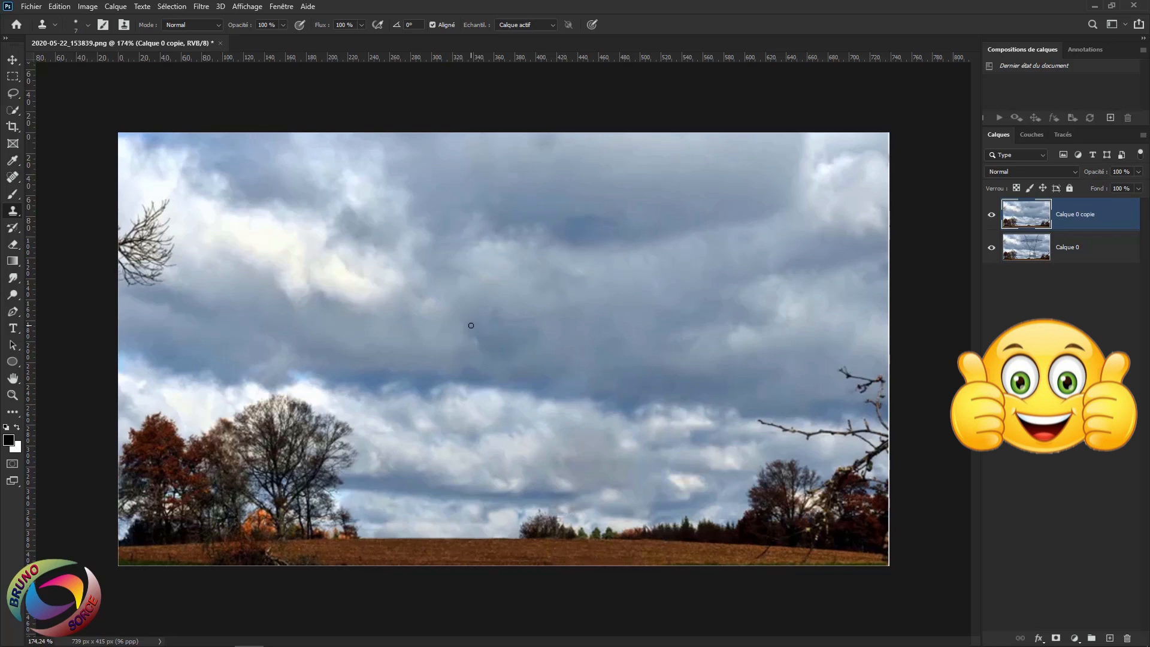
{"action": "left_click", "coordinate": [991, 215]}
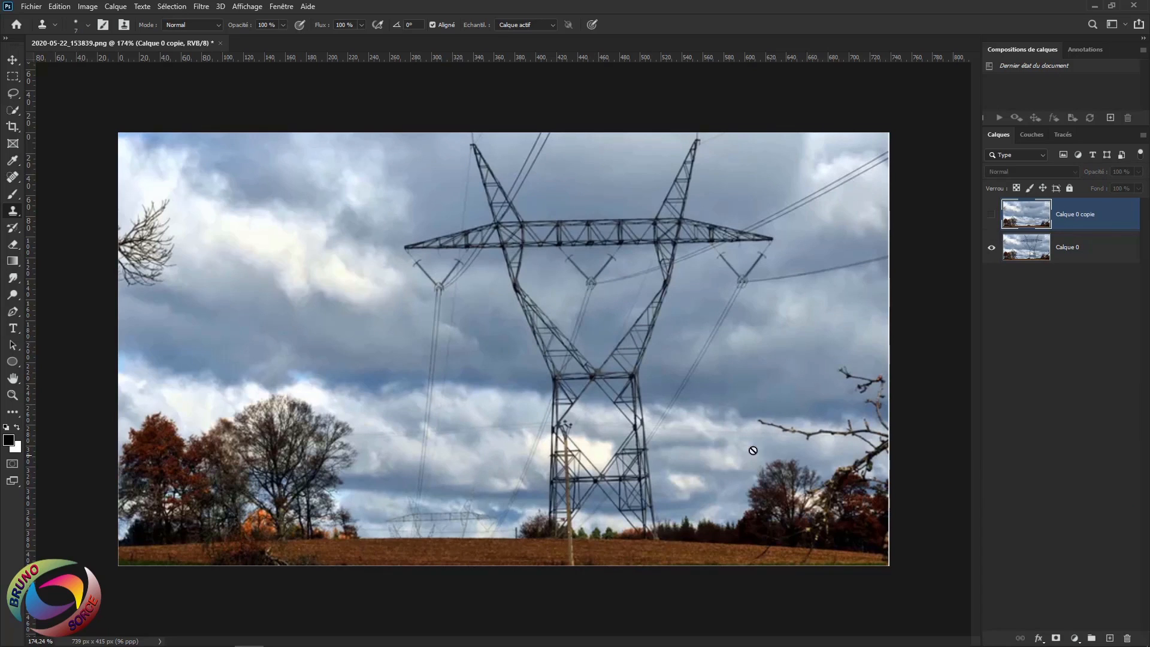
{"action": "left_click", "coordinate": [989, 216]}
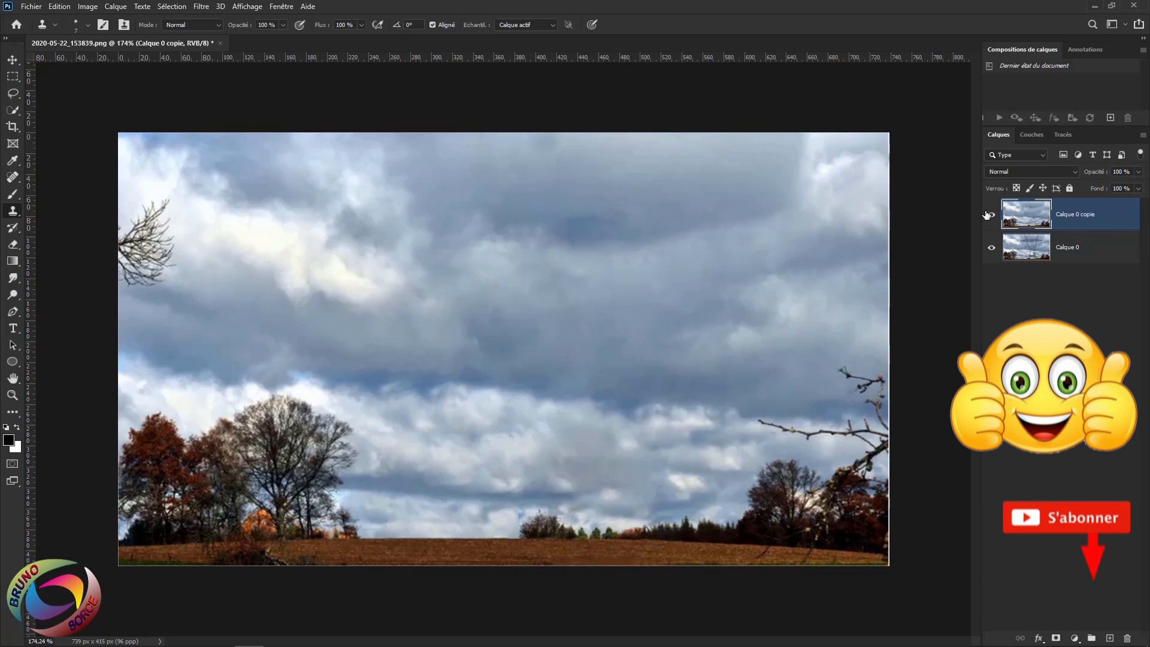